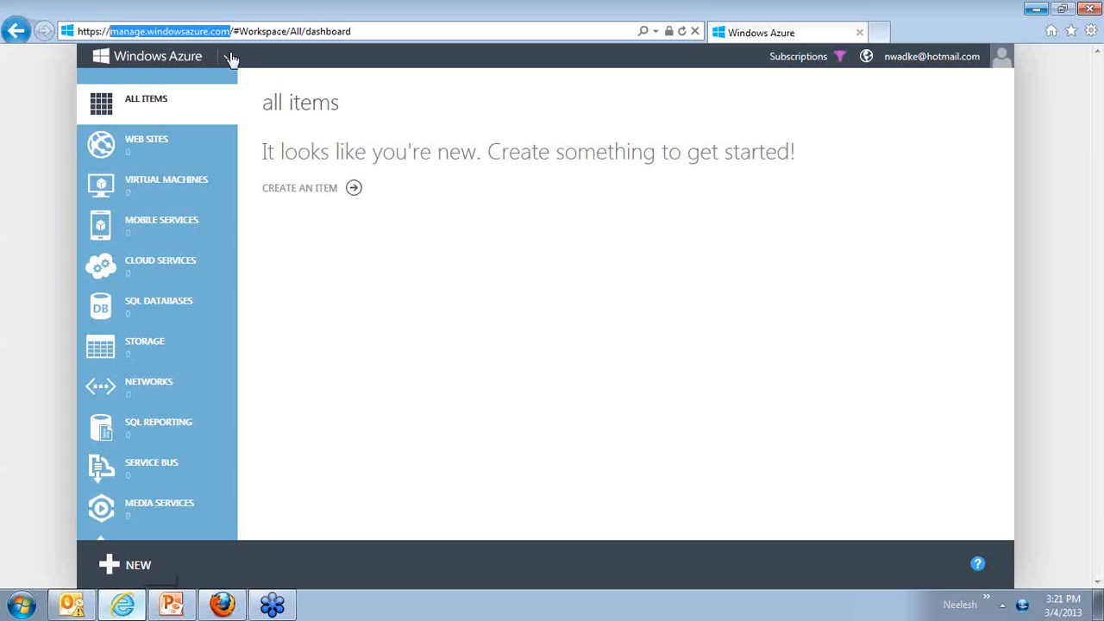
pyautogui.click(354, 31)
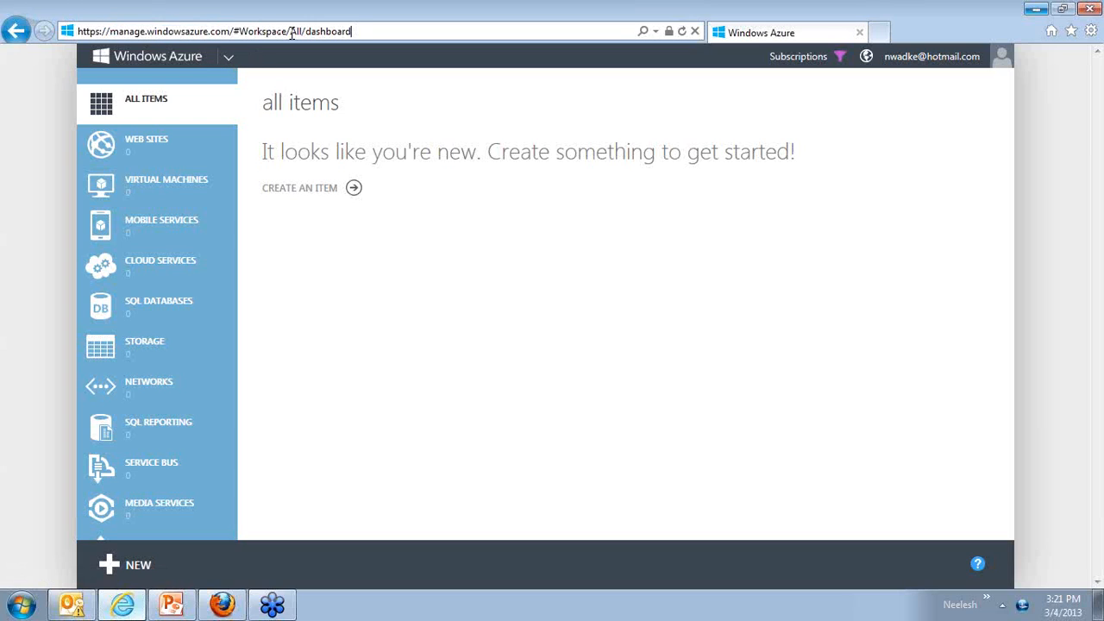
pyautogui.moveTo(107, 32); pyautogui.dragTo(230, 32)
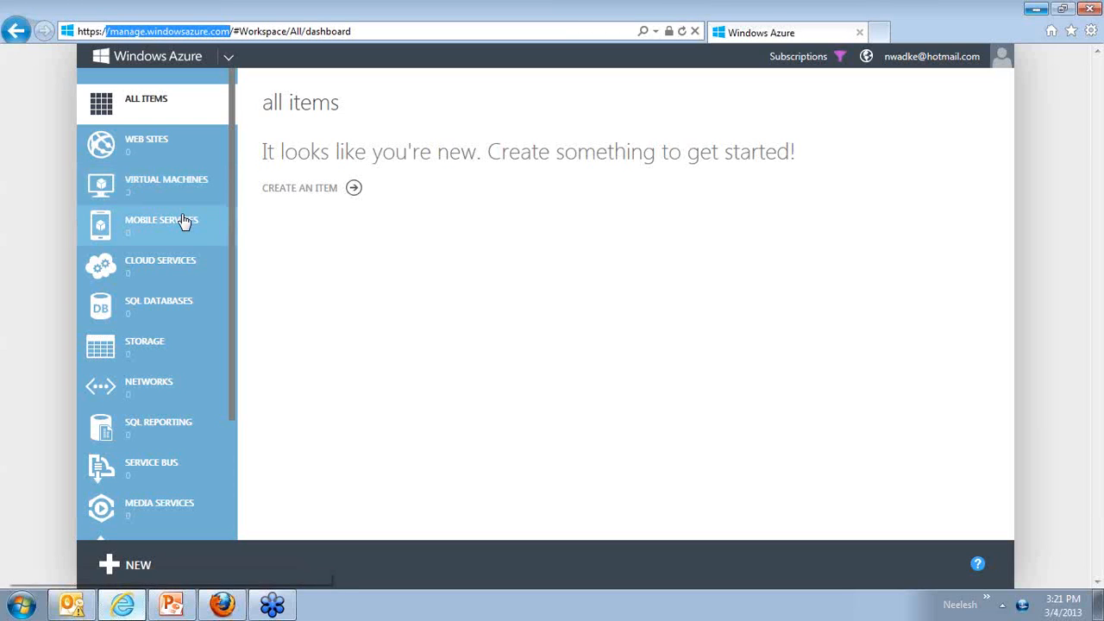
# Start a custom-created virtual network under Networks and name it NWVIRNET01.
pyautogui.click(138, 395)
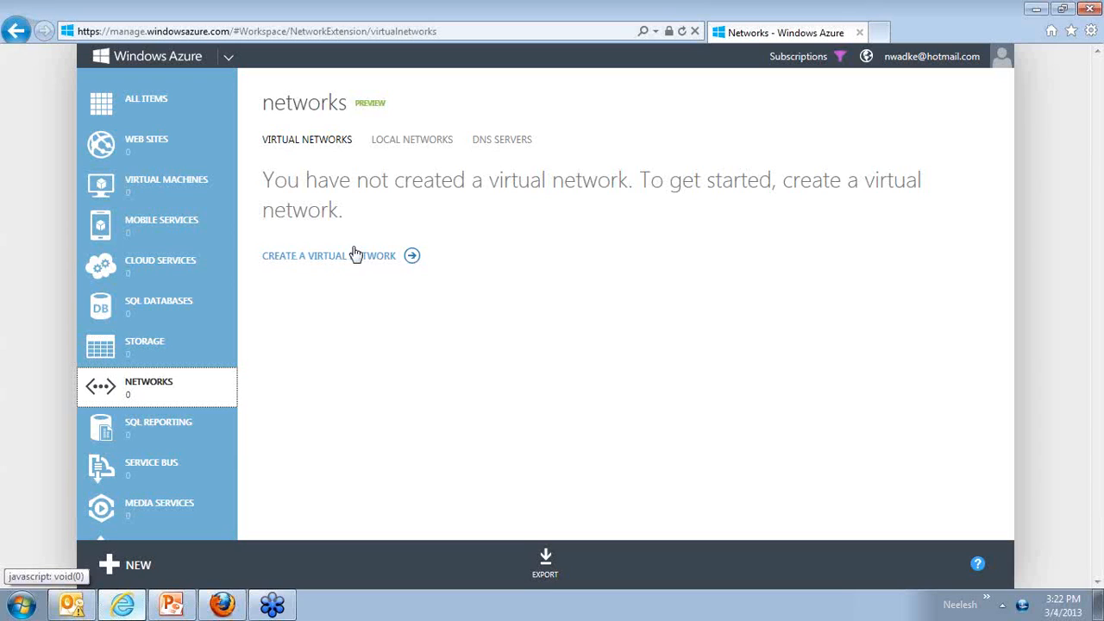
pyautogui.click(140, 574)
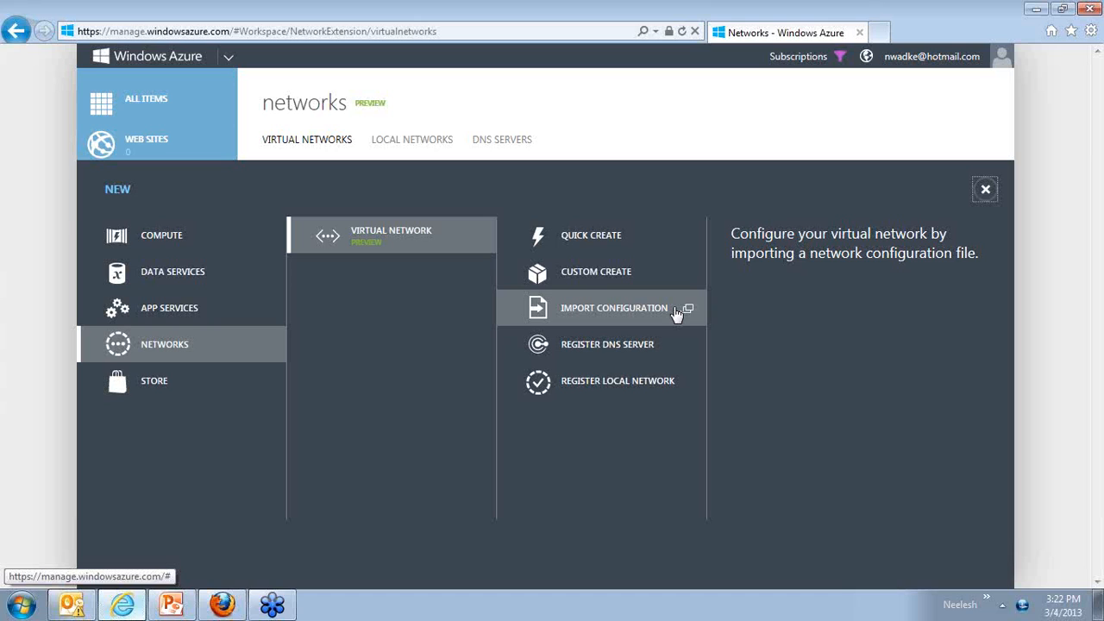
pyautogui.click(617, 276)
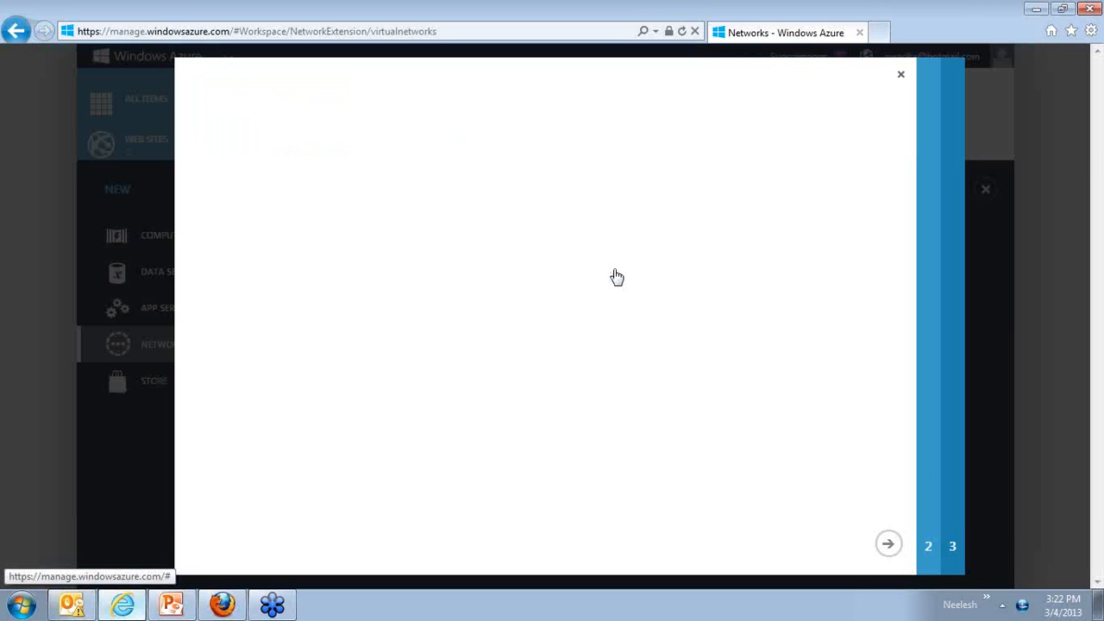
pyautogui.click(315, 180)
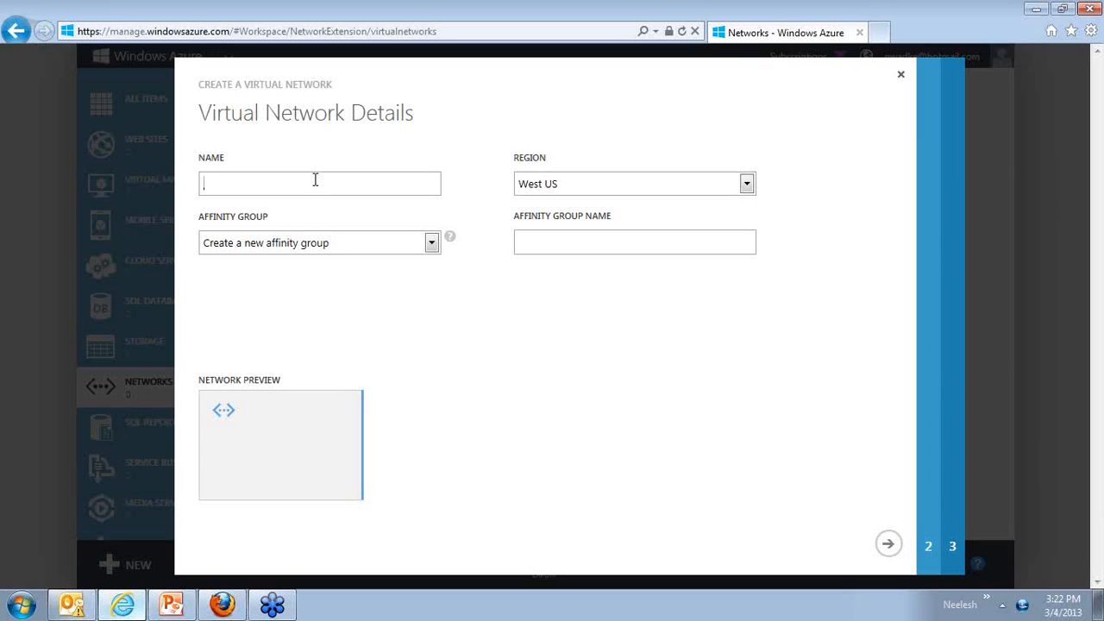
pyautogui.write('NWVIRNET01')
# Set the virtual network's region to Southeast Asia.
pyautogui.click(745, 186)
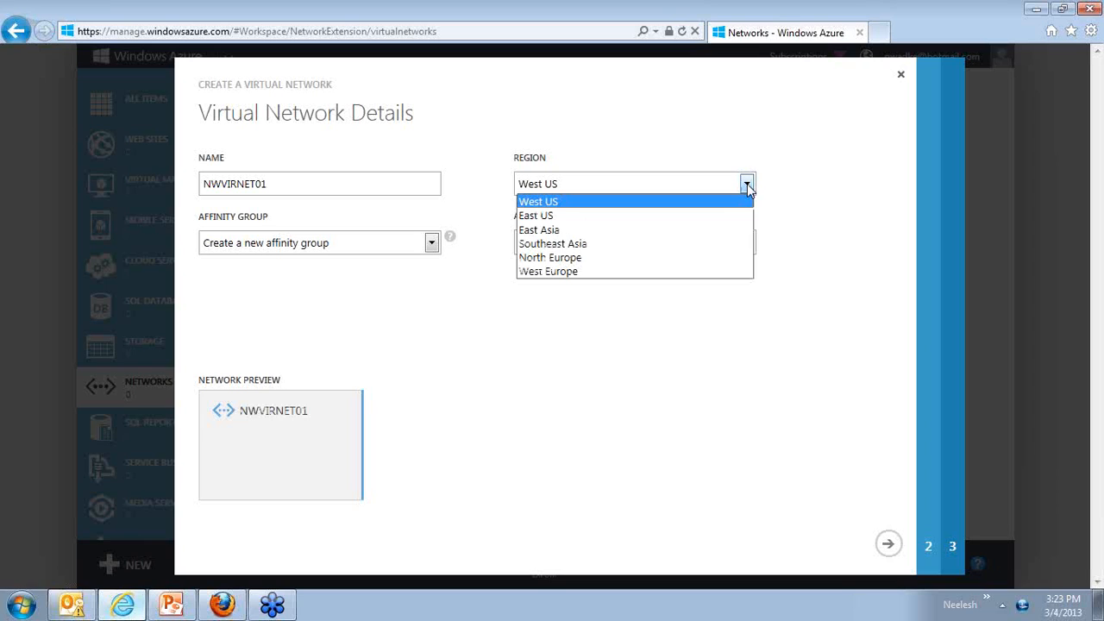
pyautogui.click(747, 186)
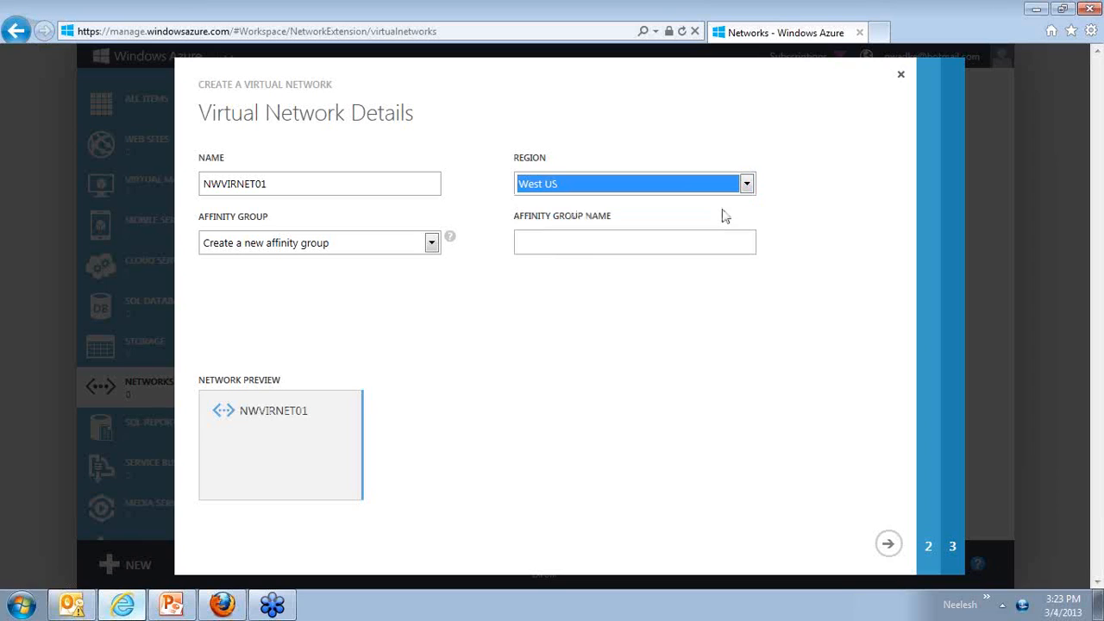
pyautogui.click(747, 187)
pyautogui.click(597, 245)
pyautogui.click(206, 184)
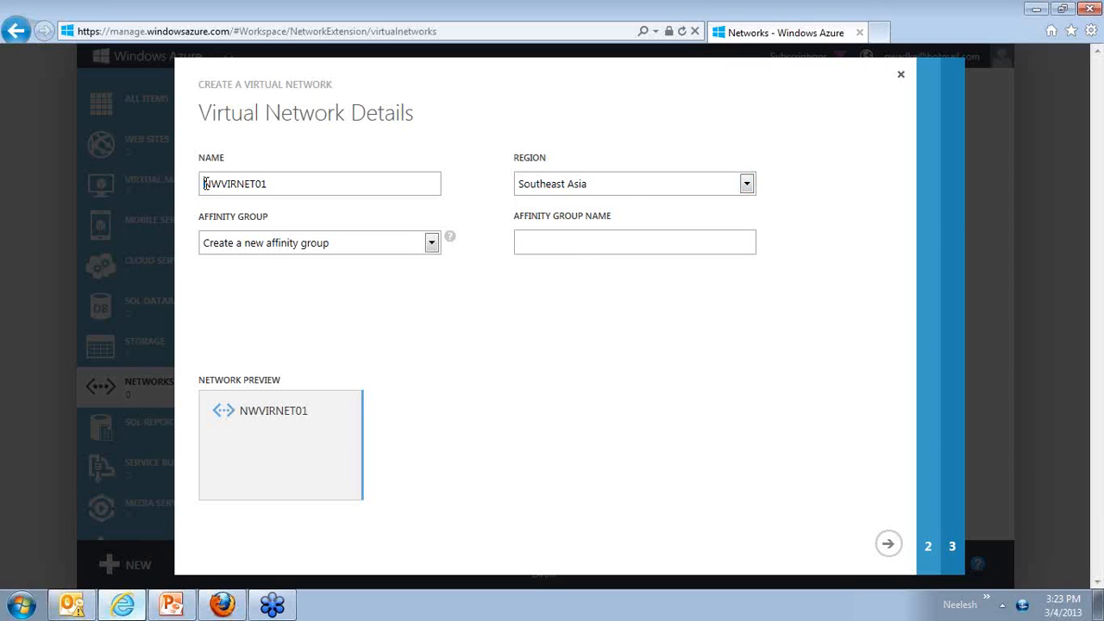
pyautogui.moveTo(205, 183); pyautogui.dragTo(172, 190)
pyautogui.click(282, 183)
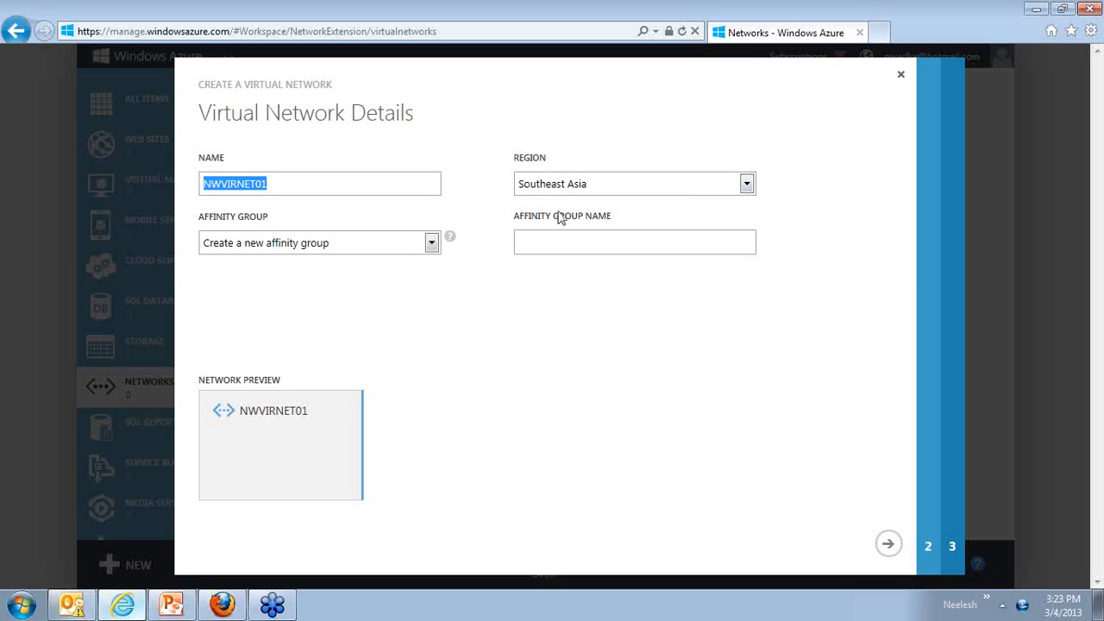
# Create a new affinity group named NWVIRNET01-AFFGRP for the network and continue to the address space settings.
pyautogui.click(431, 243)
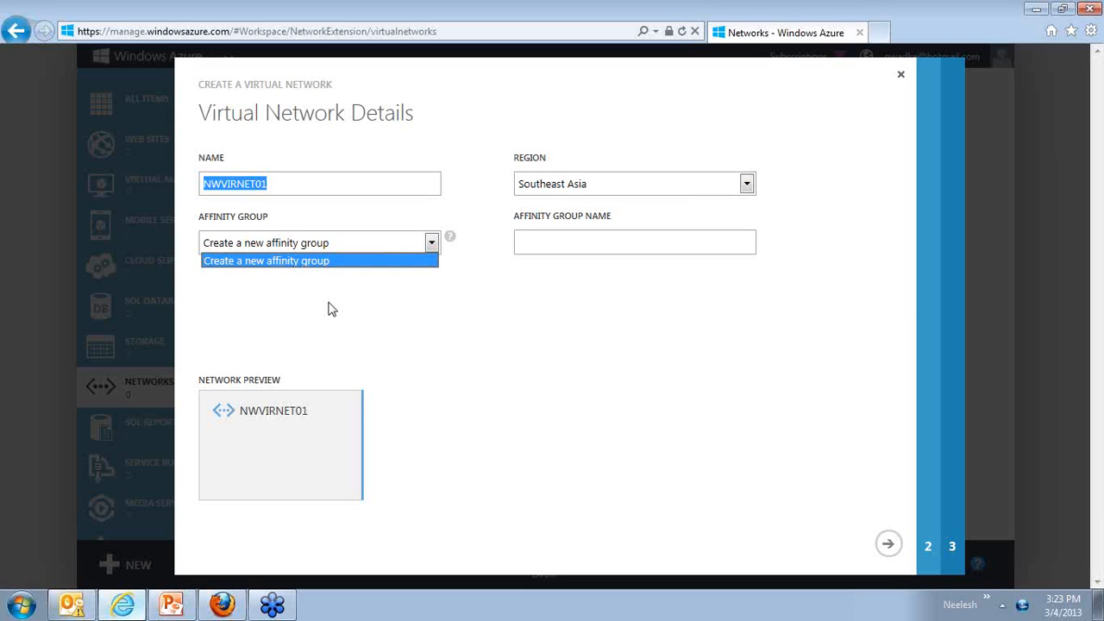
pyautogui.click(545, 243)
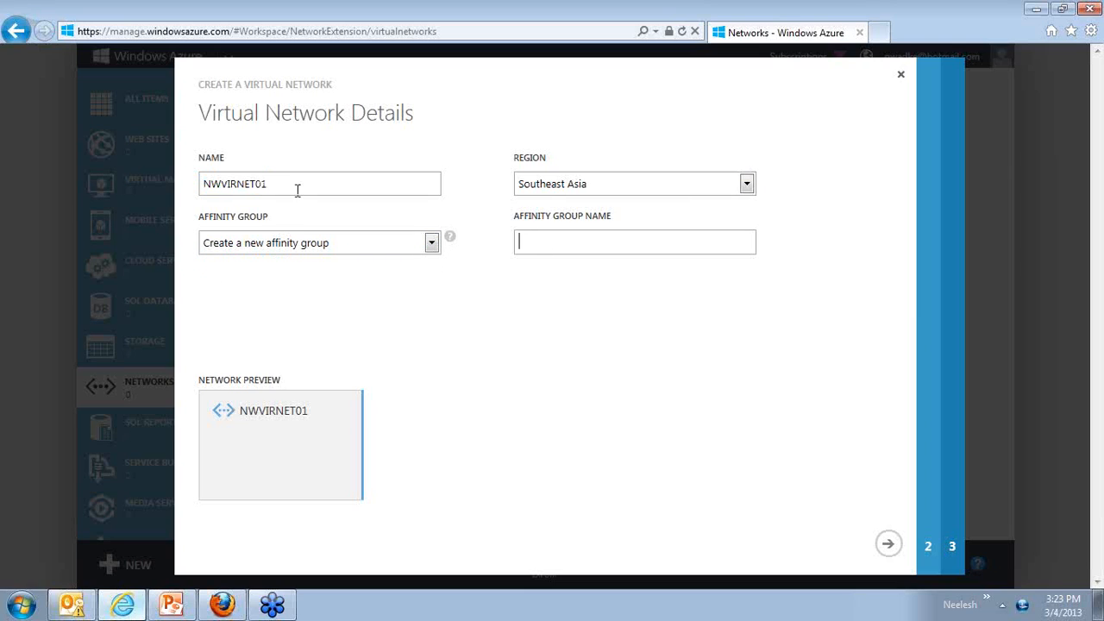
pyautogui.moveTo(297, 189); pyautogui.dragTo(178, 185)
pyautogui.hotkey('ctrl', 'c')
pyautogui.click(544, 246)
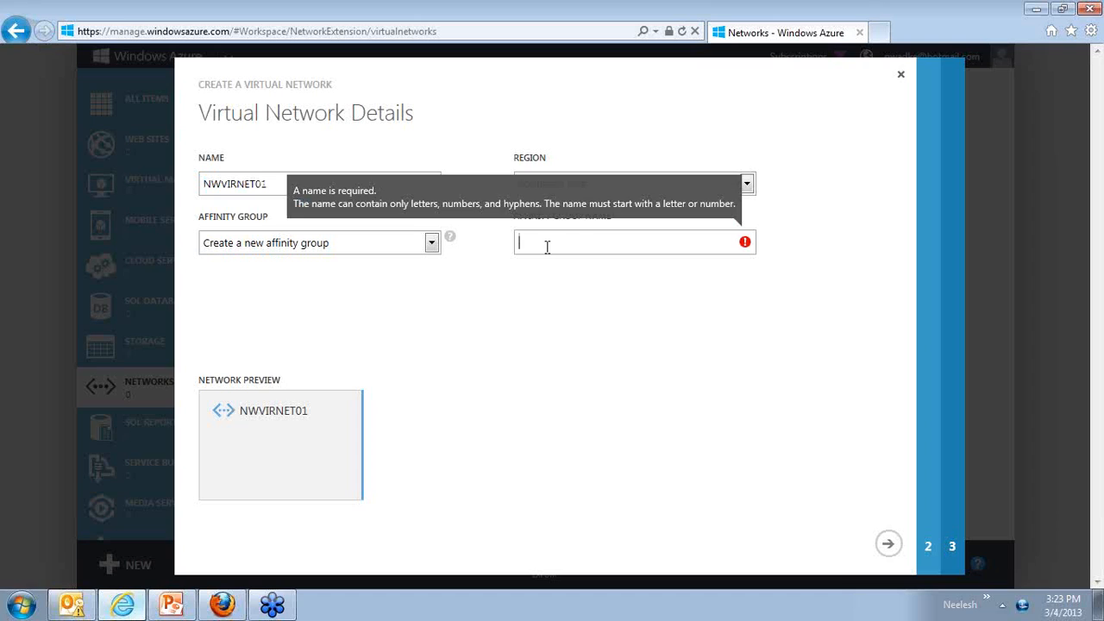
pyautogui.hotkey('ctrl', 'v')
pyautogui.write('-AFFGRP')
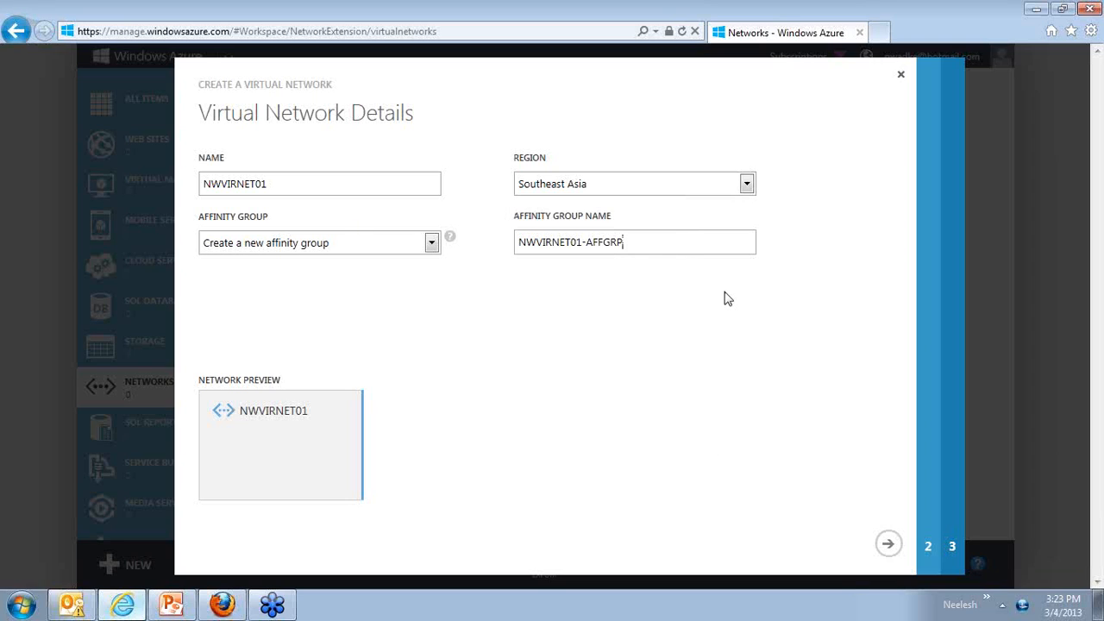
pyautogui.click(889, 545)
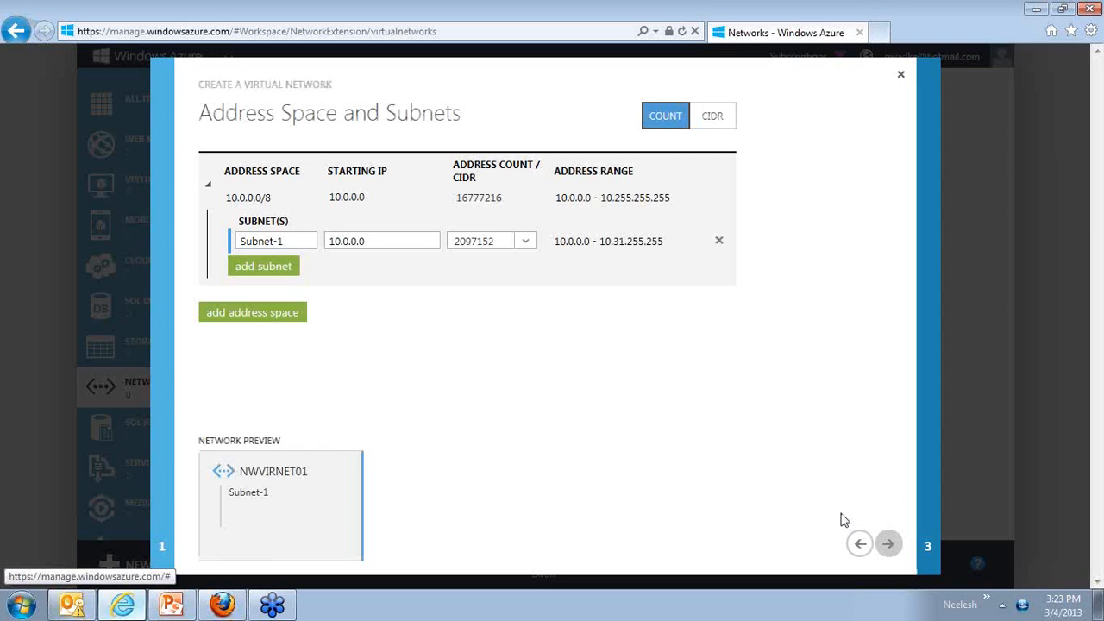
# Set the starting IP of the network's address space to 10.1.0.0.
pyautogui.click(338, 198)
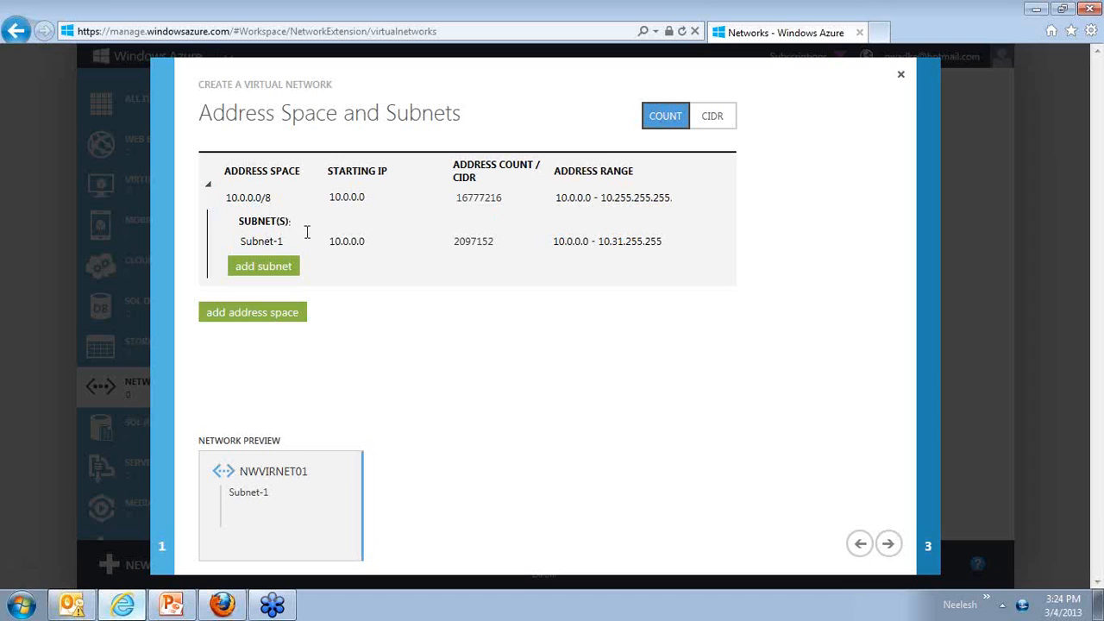
pyautogui.click(427, 200)
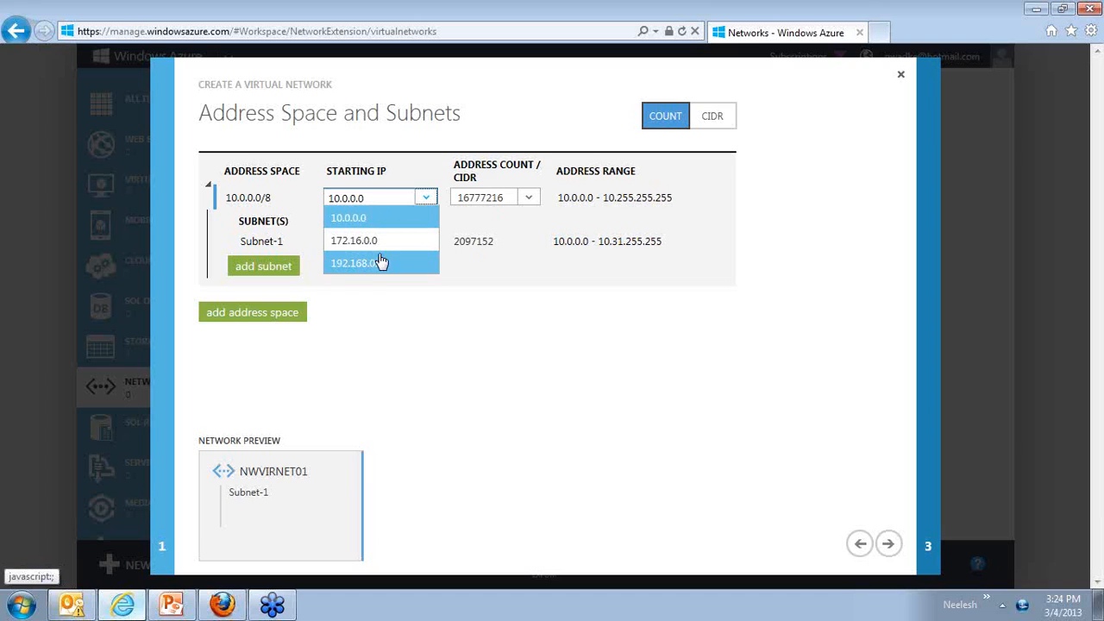
pyautogui.click(376, 219)
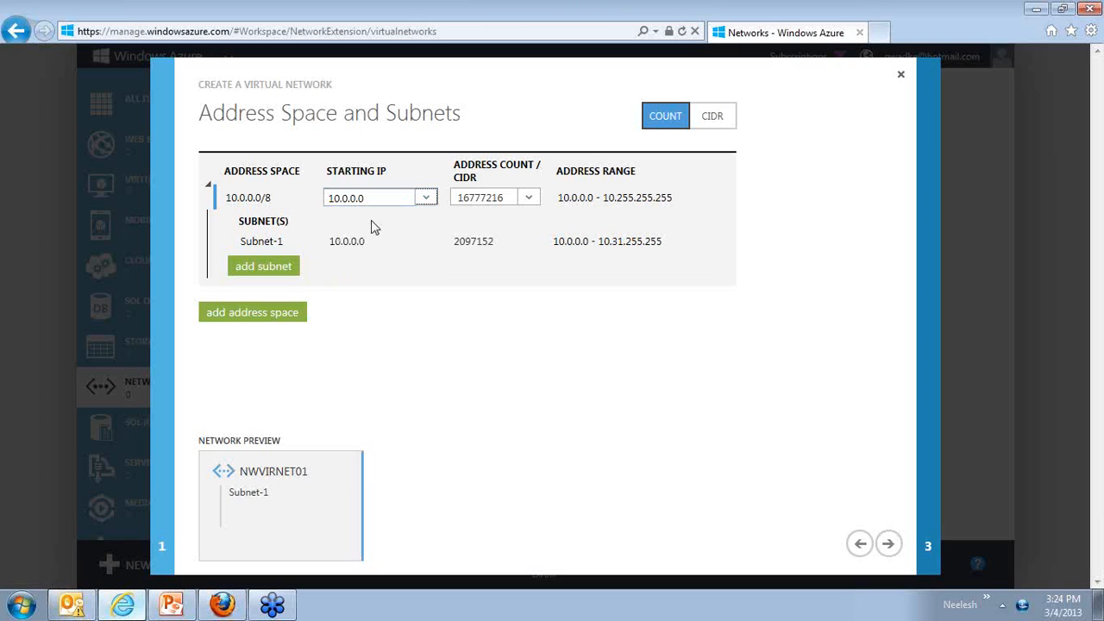
pyautogui.click(529, 200)
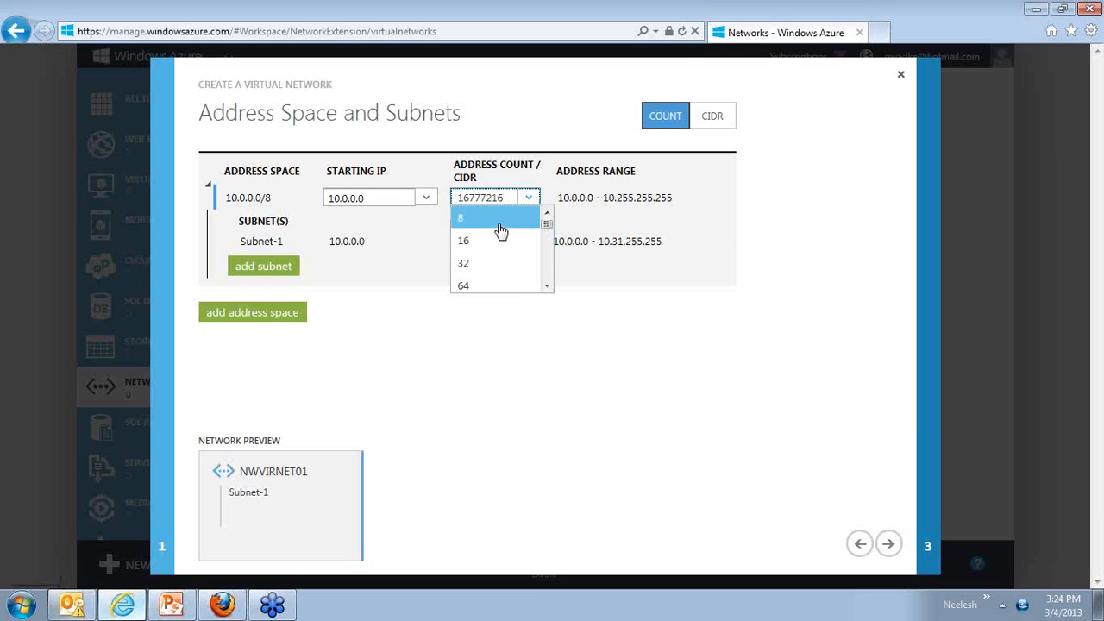
pyautogui.click(371, 199)
pyautogui.click(344, 198)
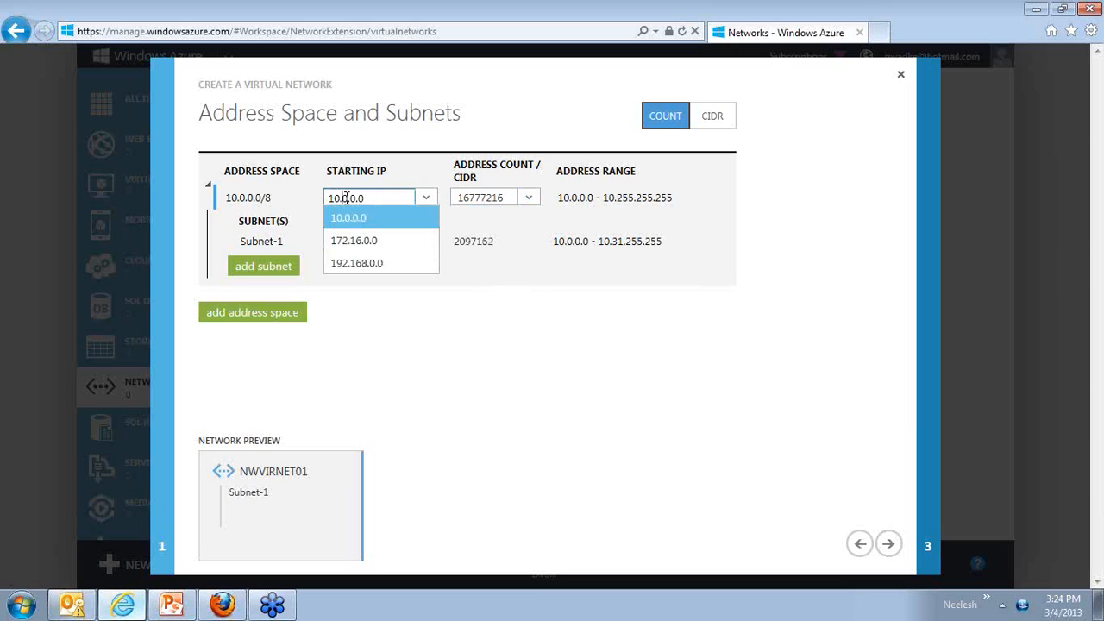
pyautogui.press('BackSpace')
pyautogui.write('1')
pyautogui.click(380, 198)
pyautogui.click(436, 185)
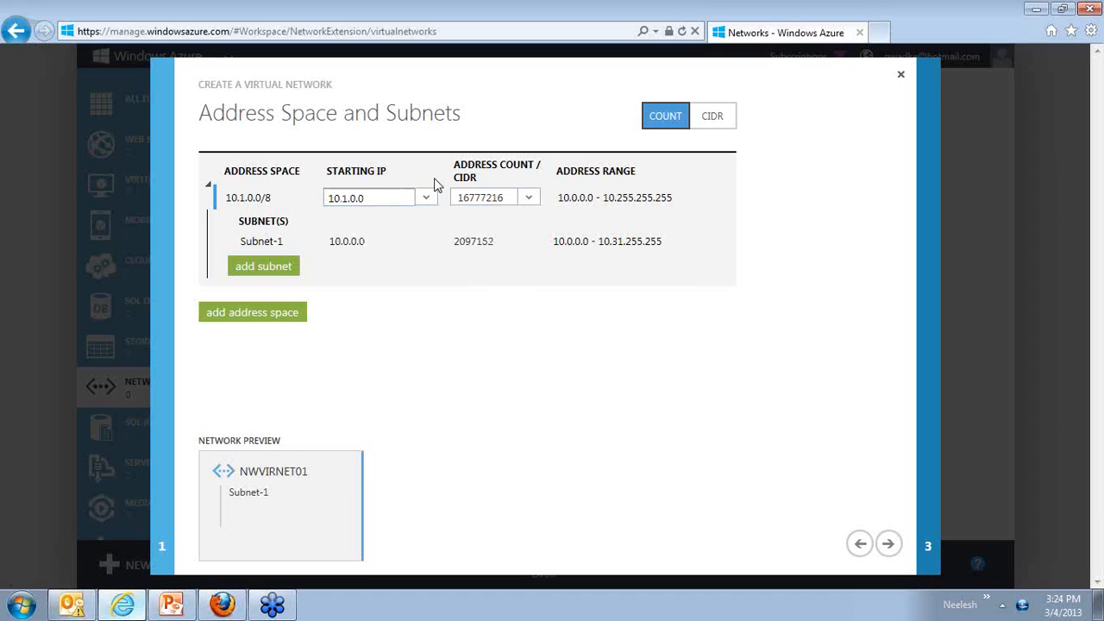
# Limit the address space to an address count of 16 and check its address range.
pyautogui.click(491, 198)
pyautogui.click(477, 241)
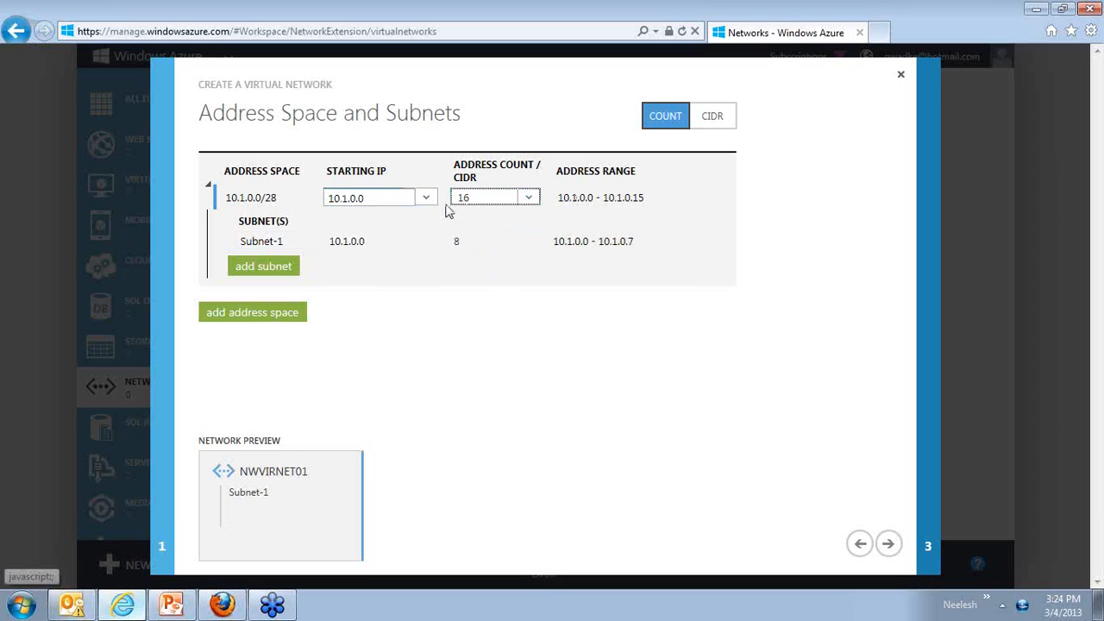
pyautogui.tripleClick(602, 199)
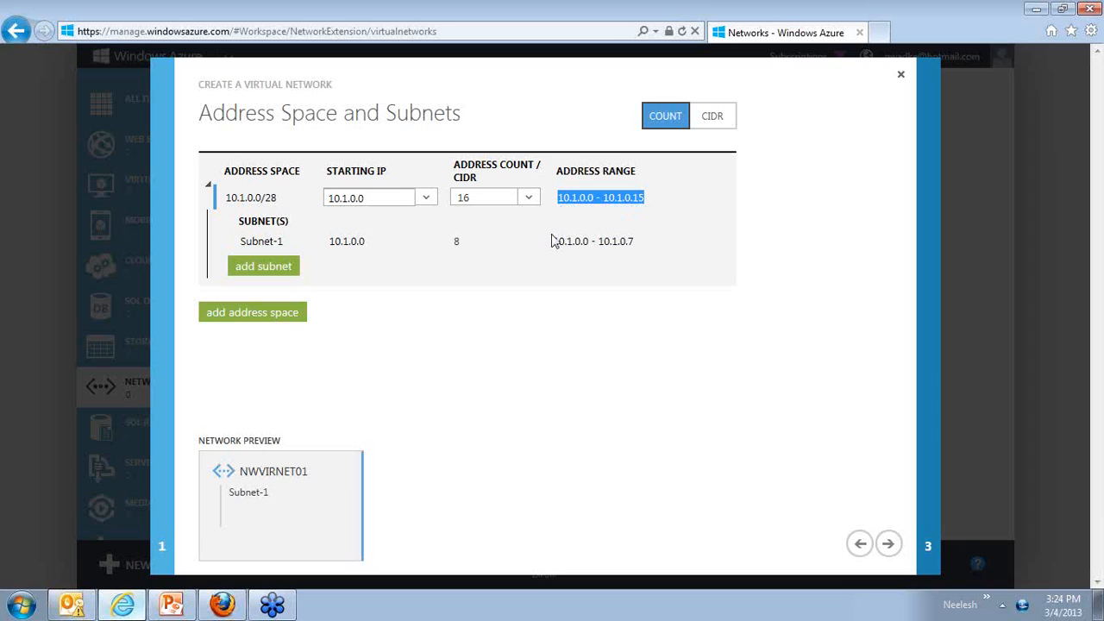
# Rename the first subnet to WEB.
pyautogui.click(259, 243)
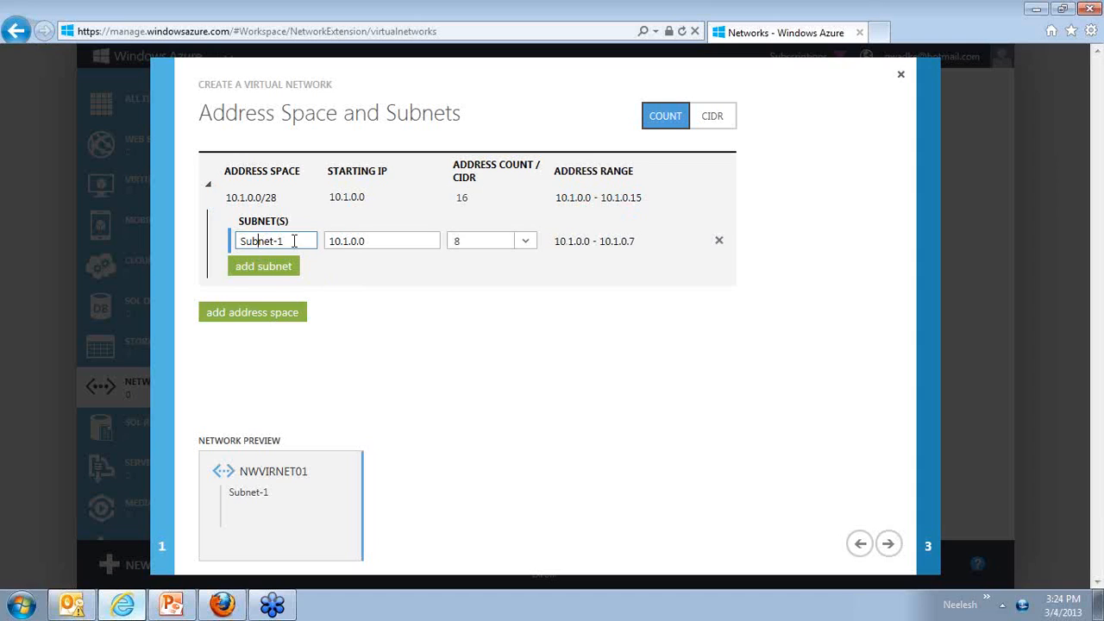
pyautogui.moveTo(295, 241); pyautogui.dragTo(211, 248)
pyautogui.write('W')
pyautogui.write('SB')
pyautogui.press('BackSpace')
pyautogui.press('BackSpace')
pyautogui.write('EB')
pyautogui.click(450, 210)
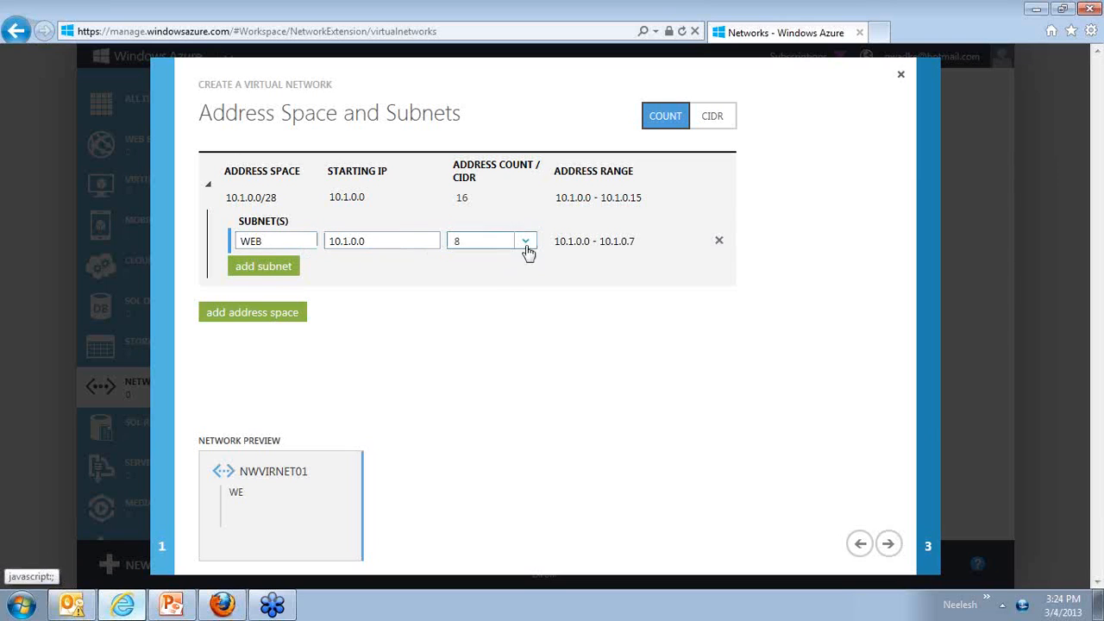
# Add a second subnet named DAL and continue to the DNS server settings.
pyautogui.click(263, 267)
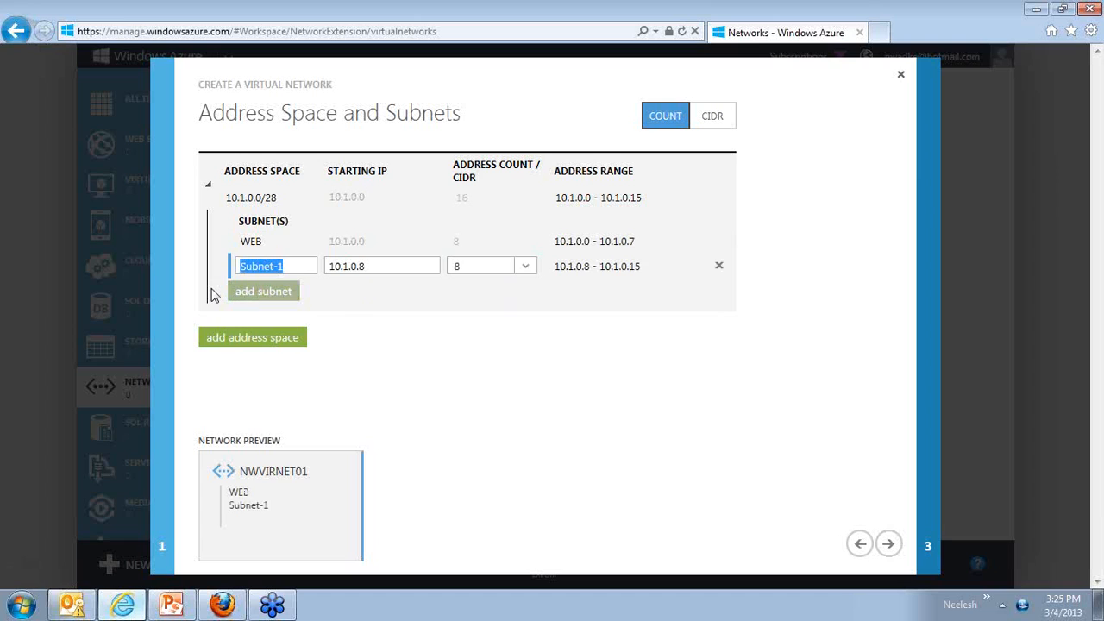
pyautogui.write('DAL')
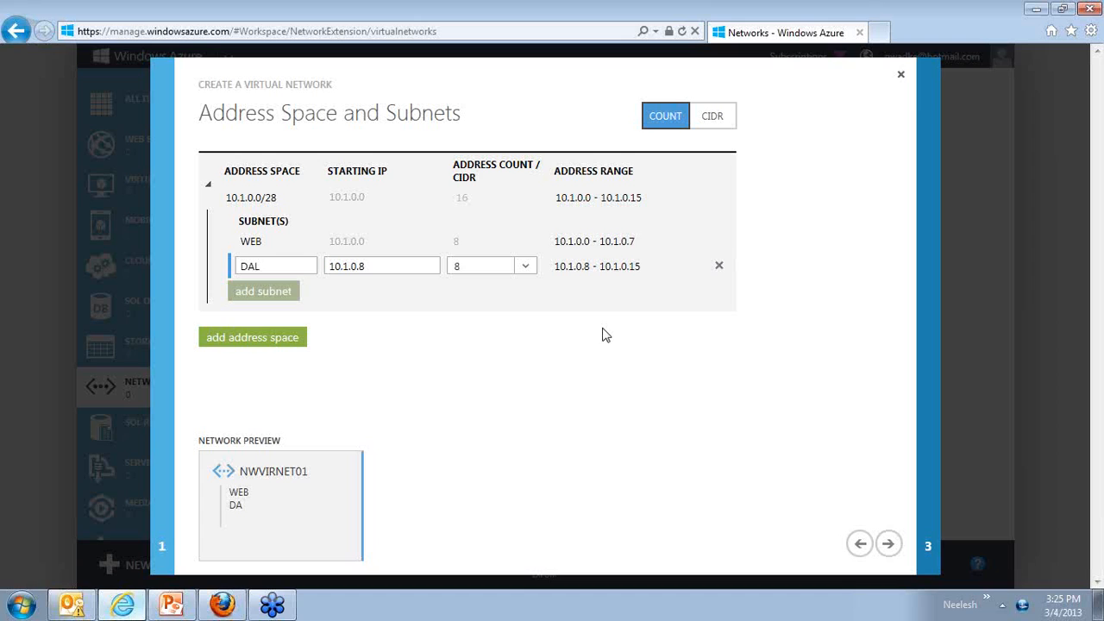
pyautogui.click(888, 546)
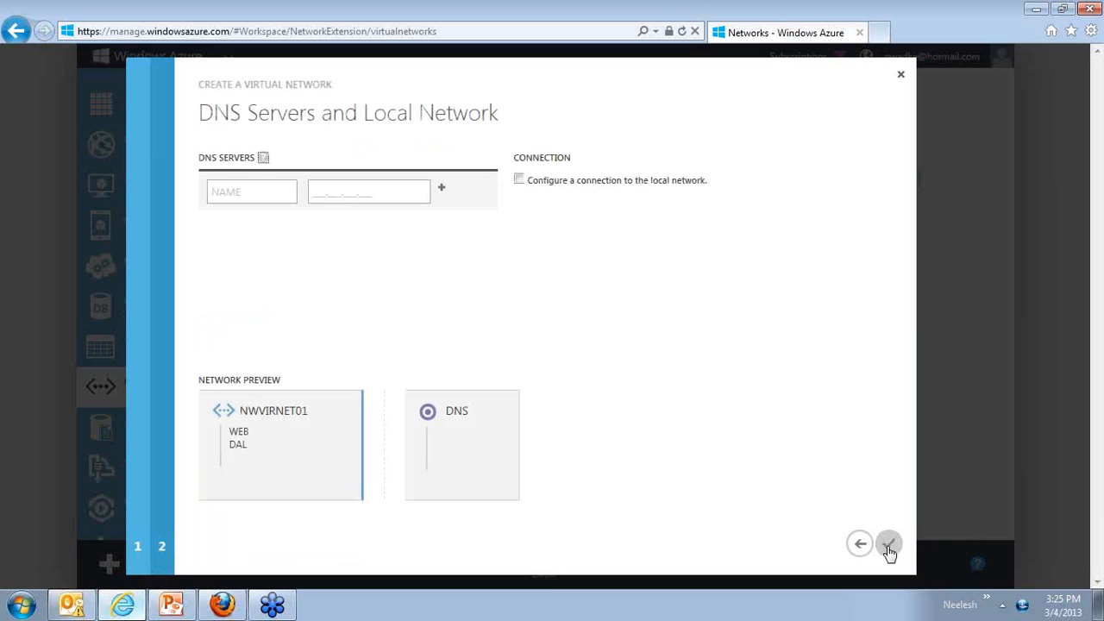
# Add a DNS server named NWDNSSRV with IP address 10.1.1.1 and submit the virtual network for creation.
pyautogui.click(259, 193)
pyautogui.write('DNS')
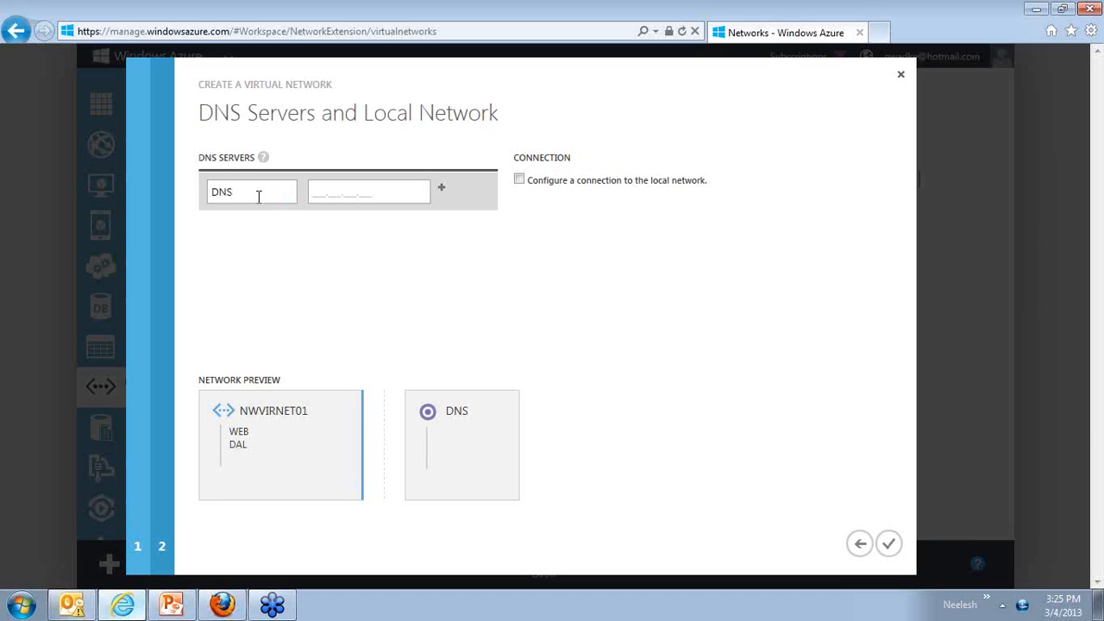
pyautogui.press('Home')
pyautogui.write('NW')
pyautogui.press('End')
pyautogui.write('SRV')
pyautogui.click(314, 189)
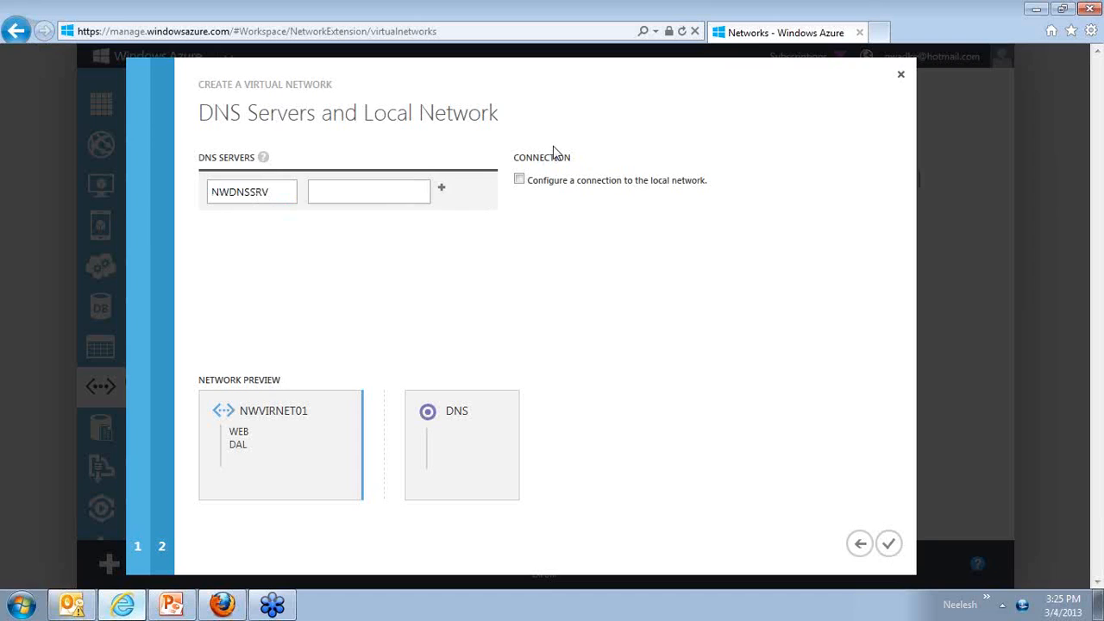
pyautogui.write('10.1.1.1')
pyautogui.click(888, 544)
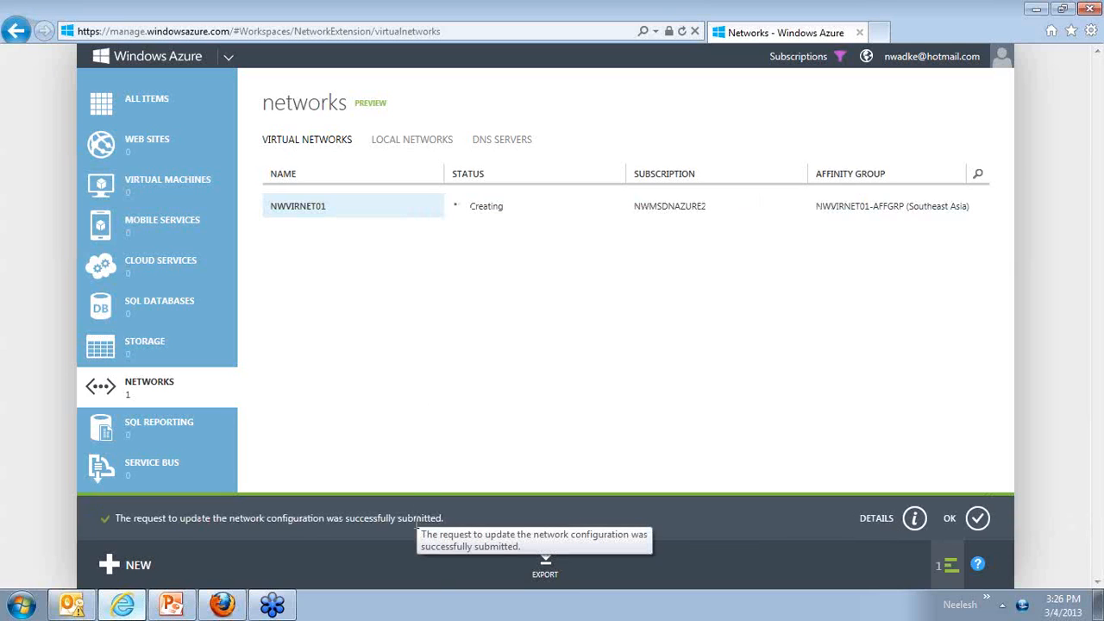
# Open the dashboard of NWVIRNET01 and examine its network name, subnets and DNS server in the diagram.
pyautogui.click(298, 208)
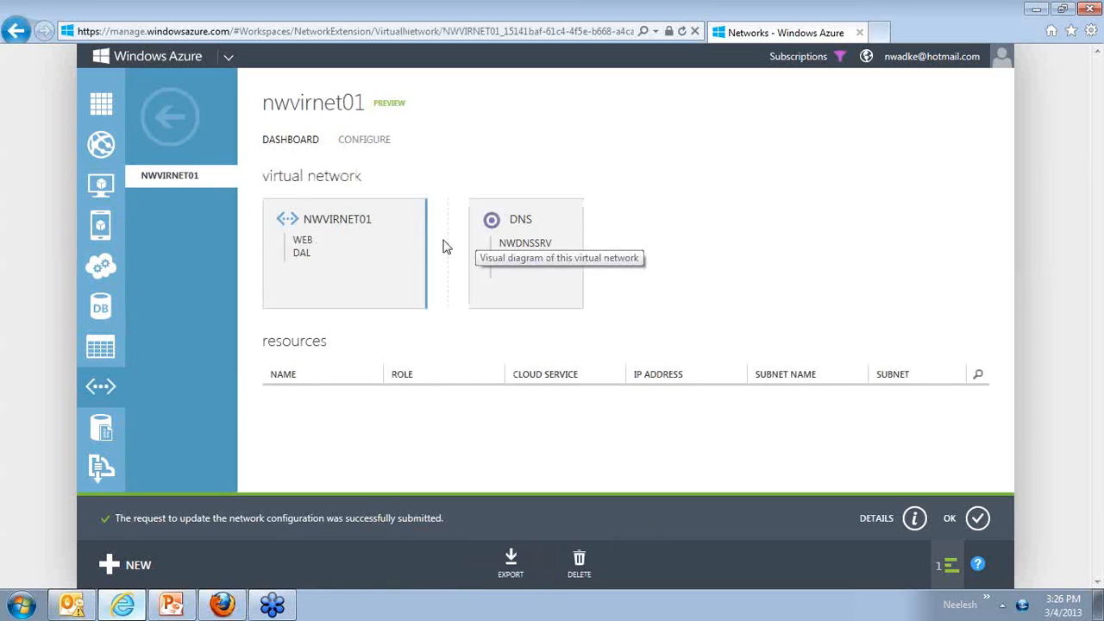
pyautogui.moveTo(303, 220); pyautogui.dragTo(377, 219)
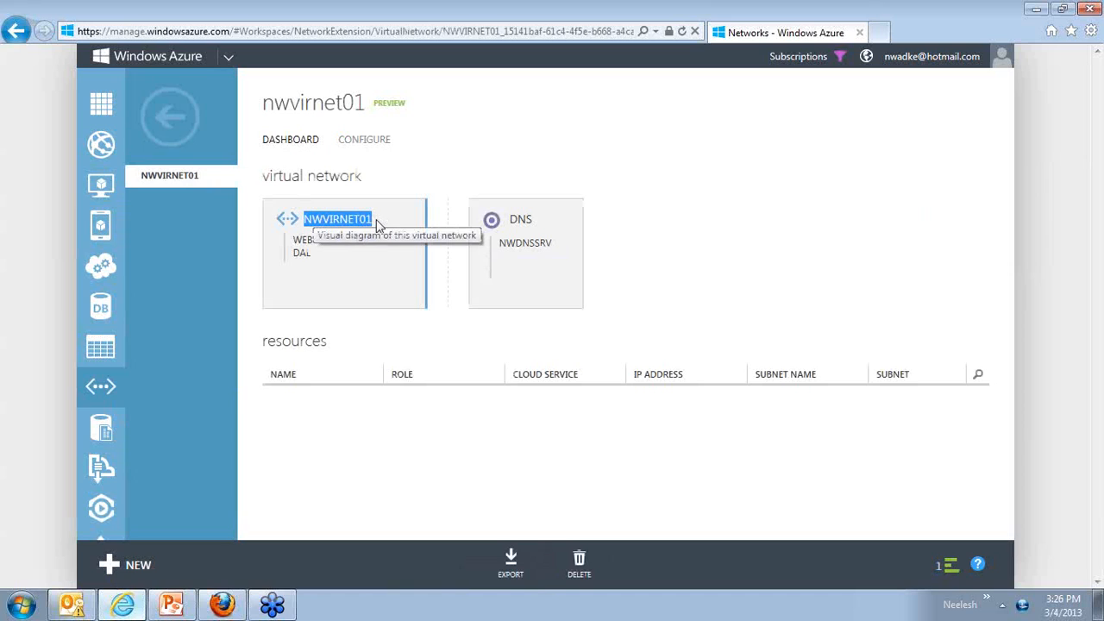
pyautogui.doubleClick(305, 241)
pyautogui.doubleClick(304, 253)
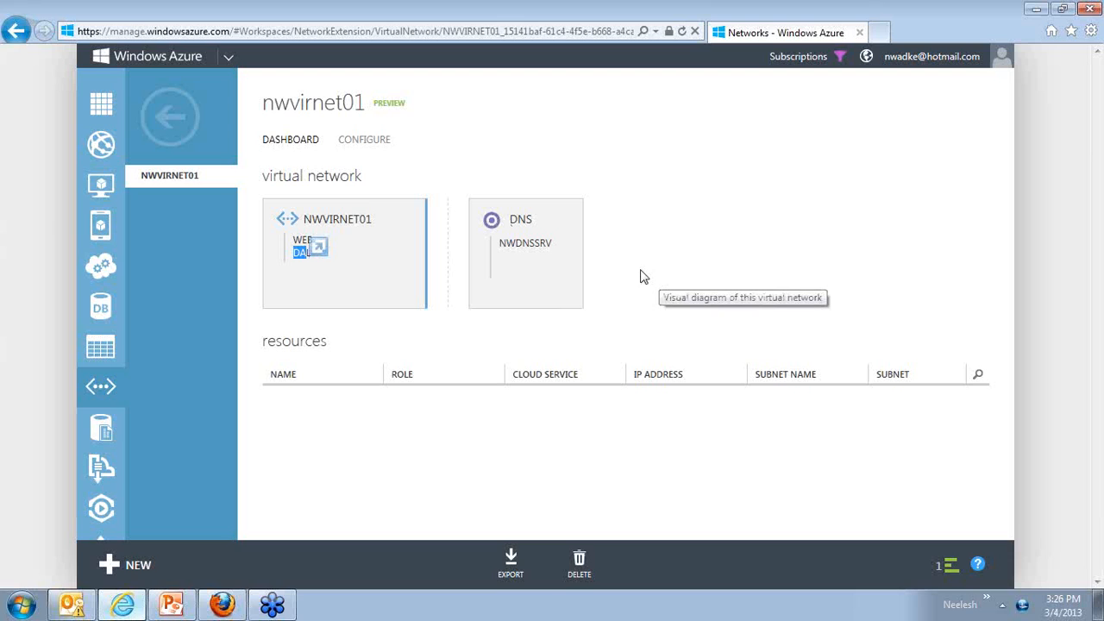
pyautogui.click(164, 182)
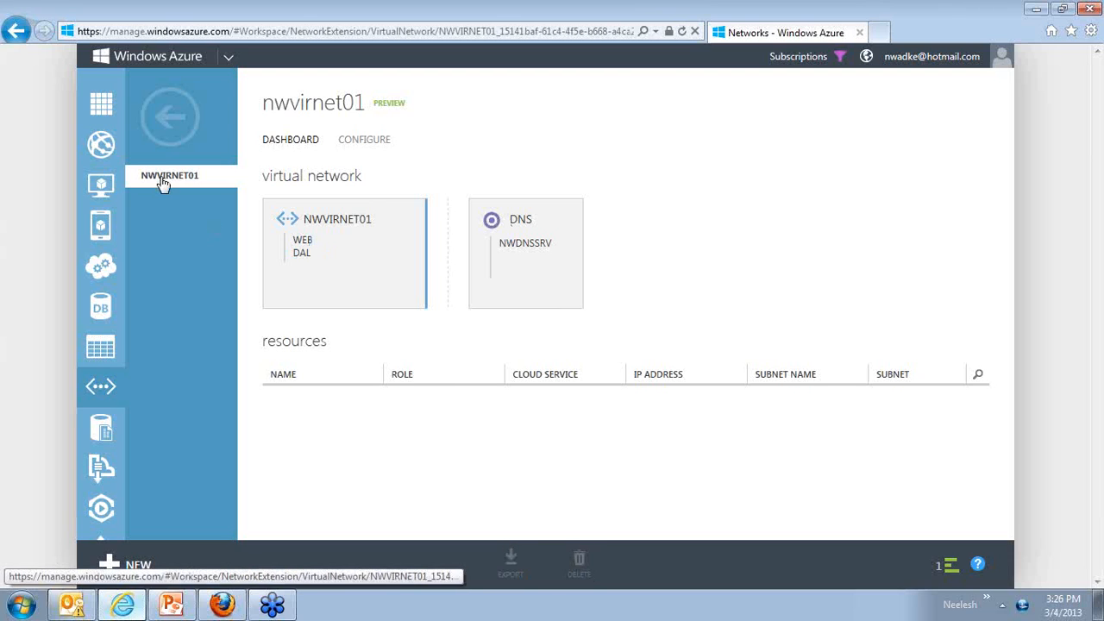
# Review the registered local networks and DNS servers, and return to the virtual networks list to check the creation status.
pyautogui.click(170, 116)
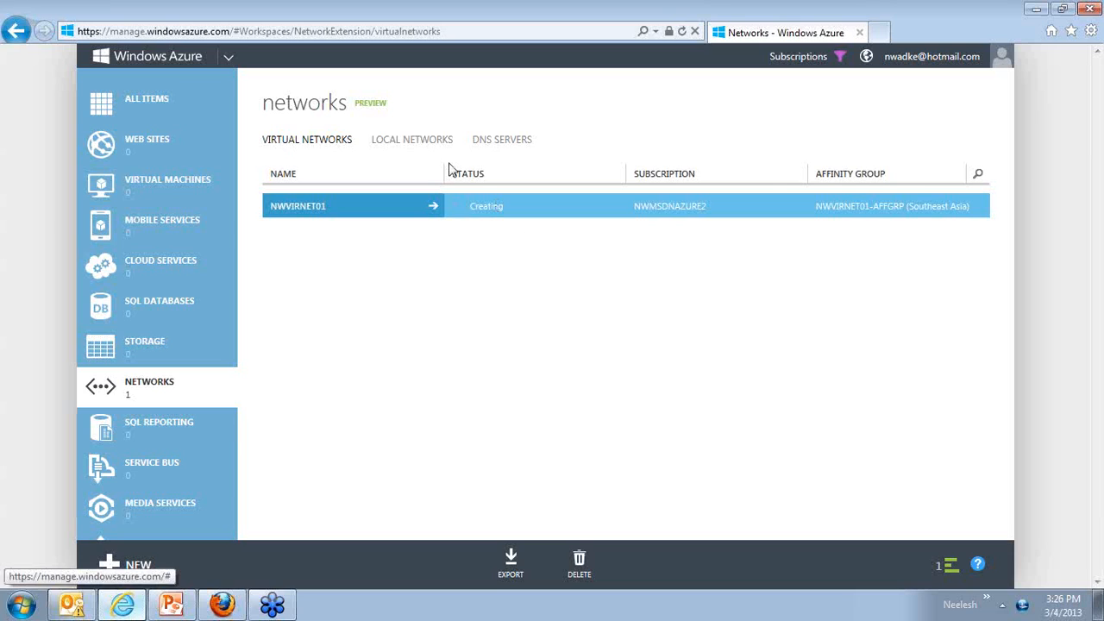
pyautogui.click(421, 144)
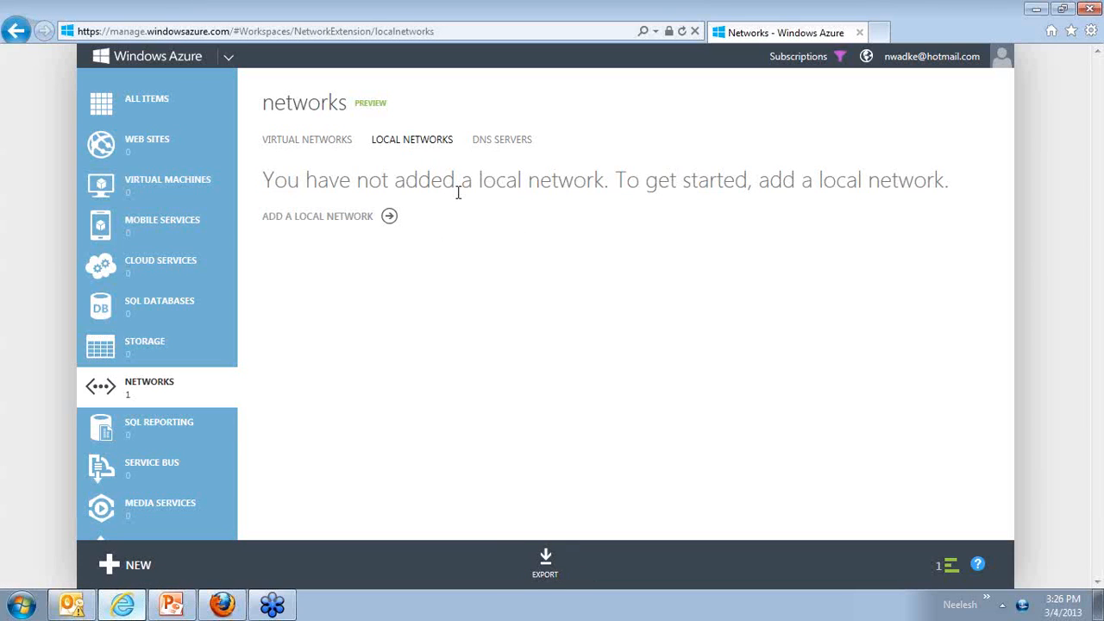
pyautogui.click(494, 142)
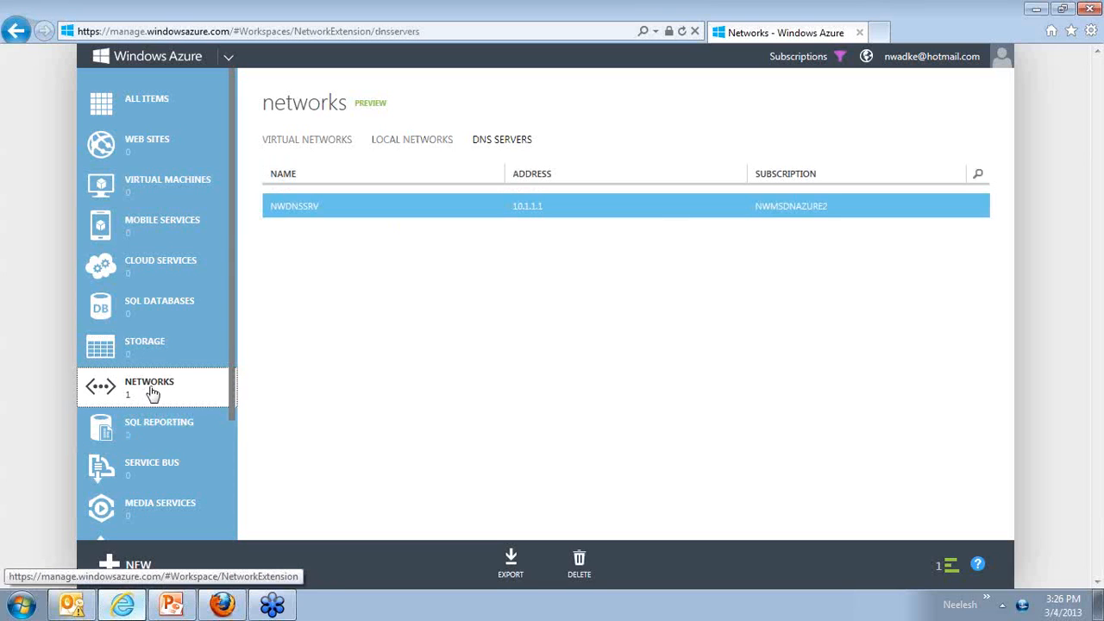
pyautogui.click(88, 391)
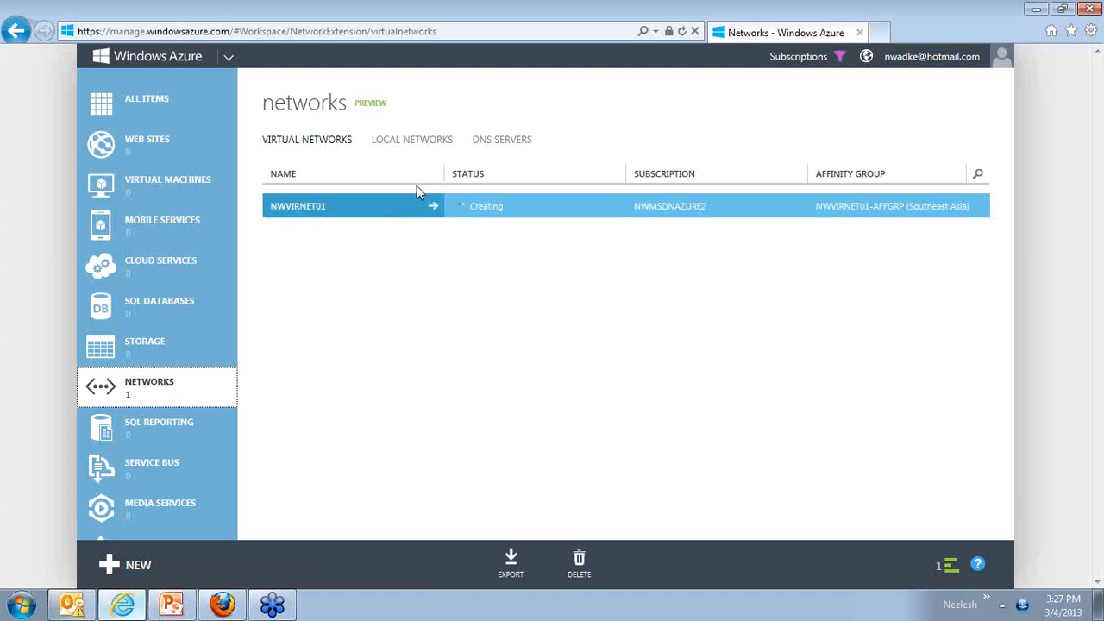
pyautogui.click(137, 566)
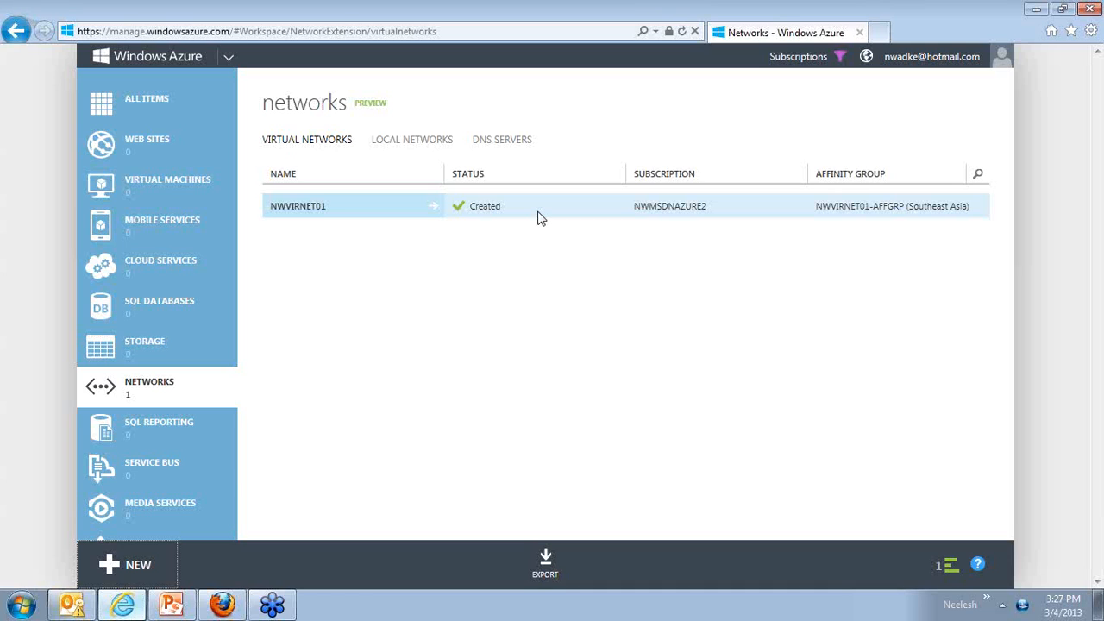
# Export the network configuration of subscription NWMSDNAZURE2 and save it to the Desktop as the XML document NetworkConfig.
pyautogui.click(546, 562)
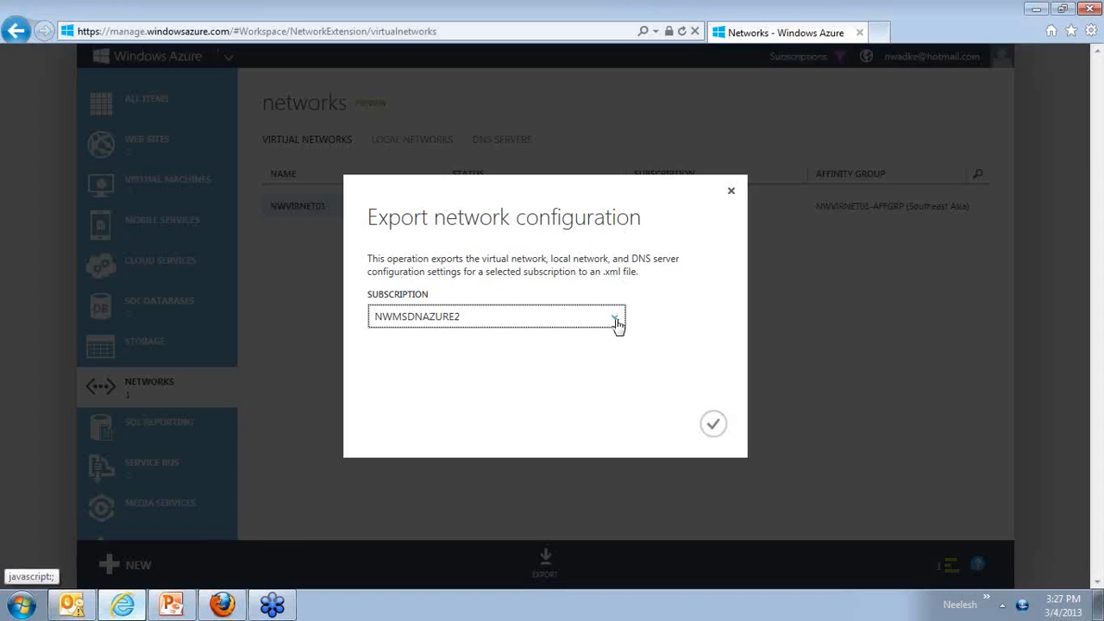
pyautogui.click(712, 427)
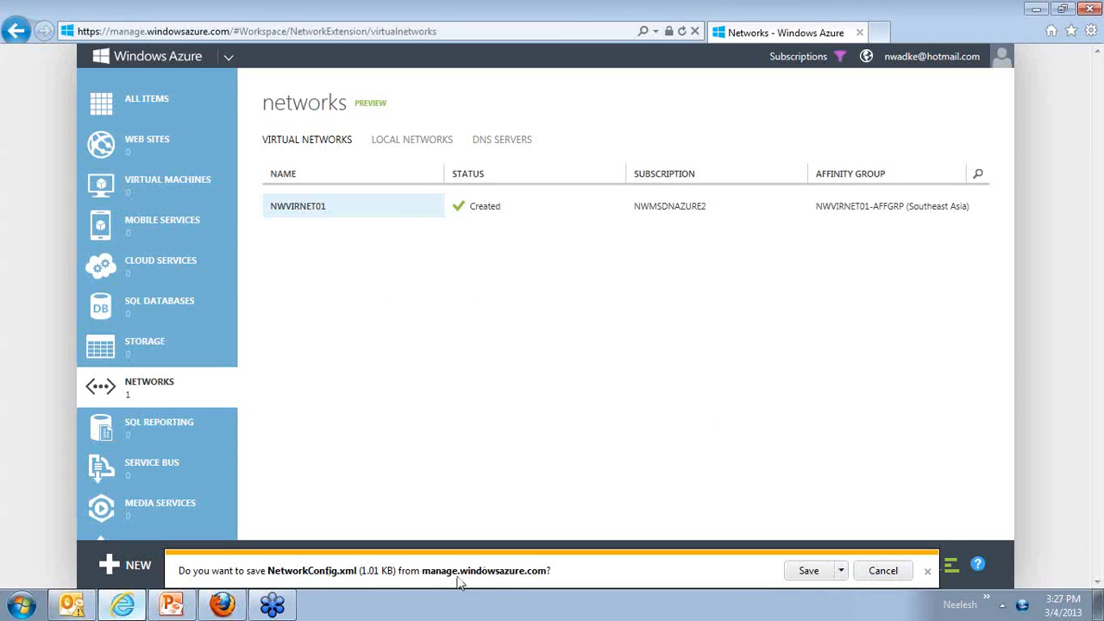
pyautogui.click(841, 571)
pyautogui.click(897, 554)
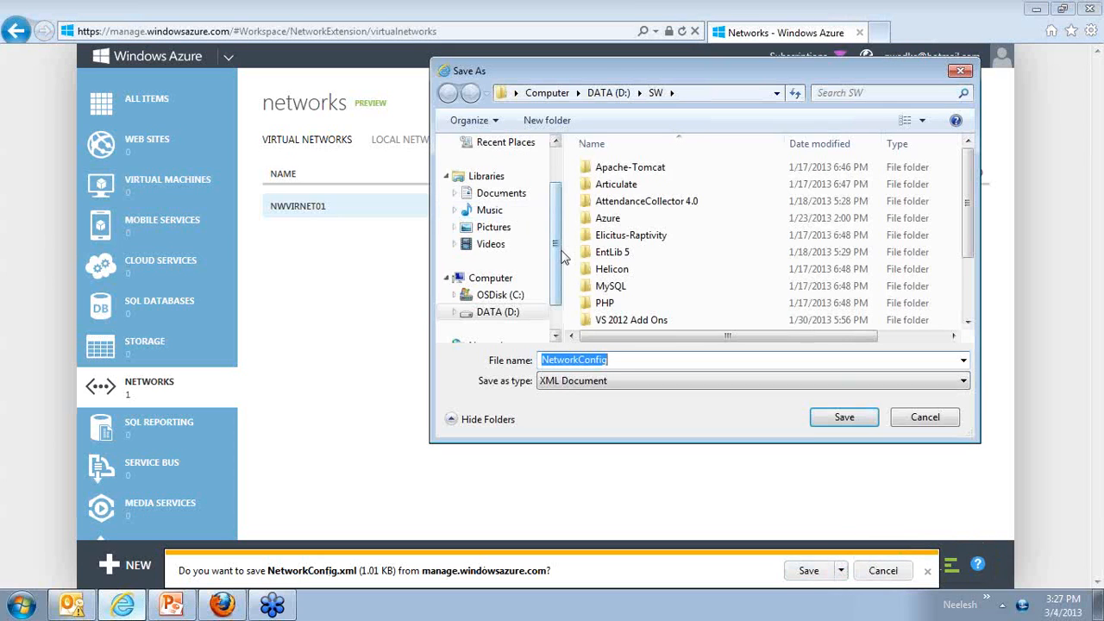
pyautogui.scroll(2, 556, 198)
pyautogui.click(509, 171)
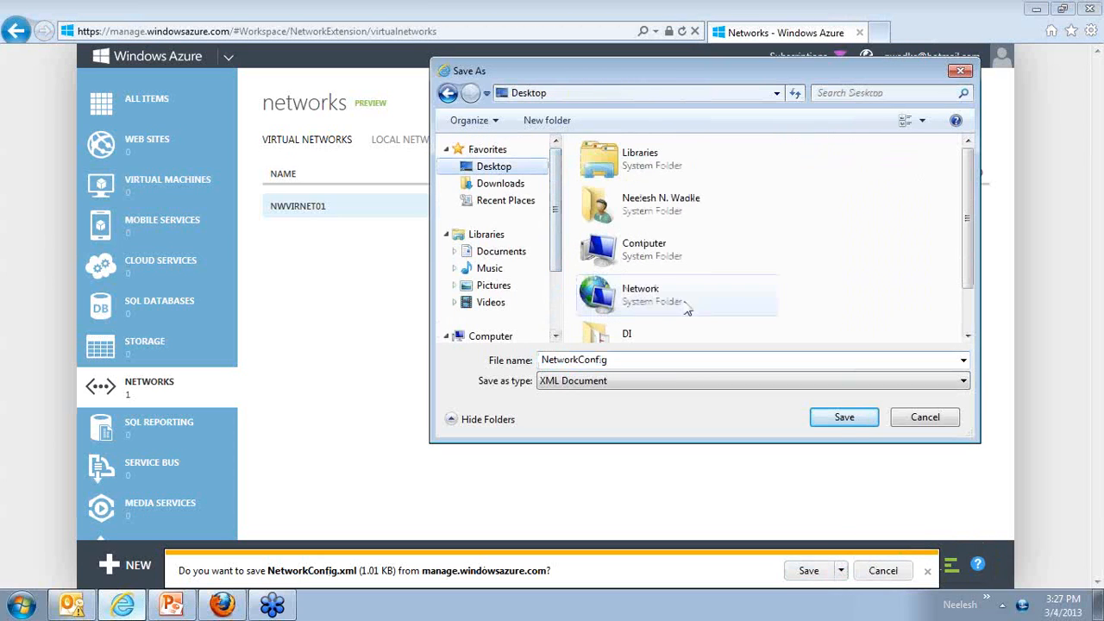
pyautogui.click(843, 418)
# Open the exported NetworkConfig.xml, examine its DNS server and the WEB and DAL subnet entries, and close the file.
pyautogui.click(680, 571)
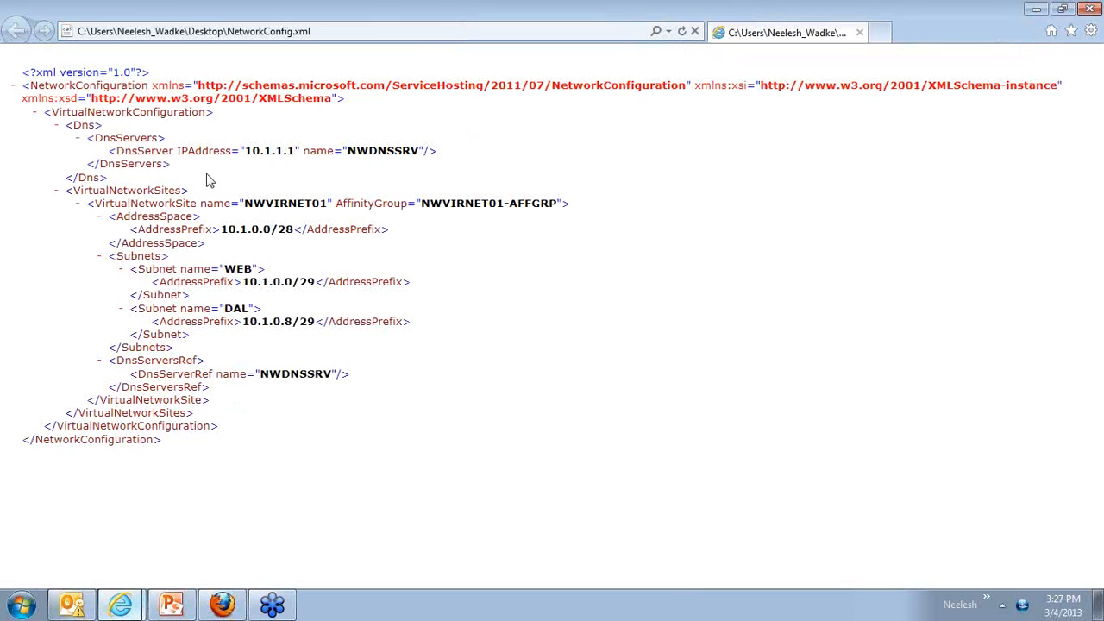
pyautogui.click(79, 140)
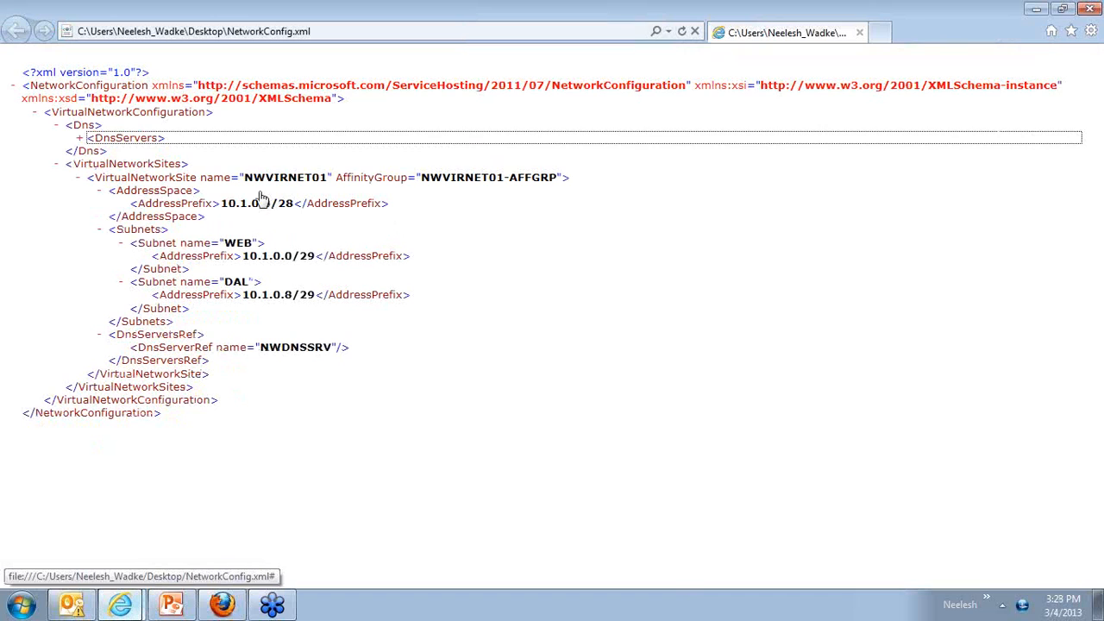
pyautogui.click(122, 243)
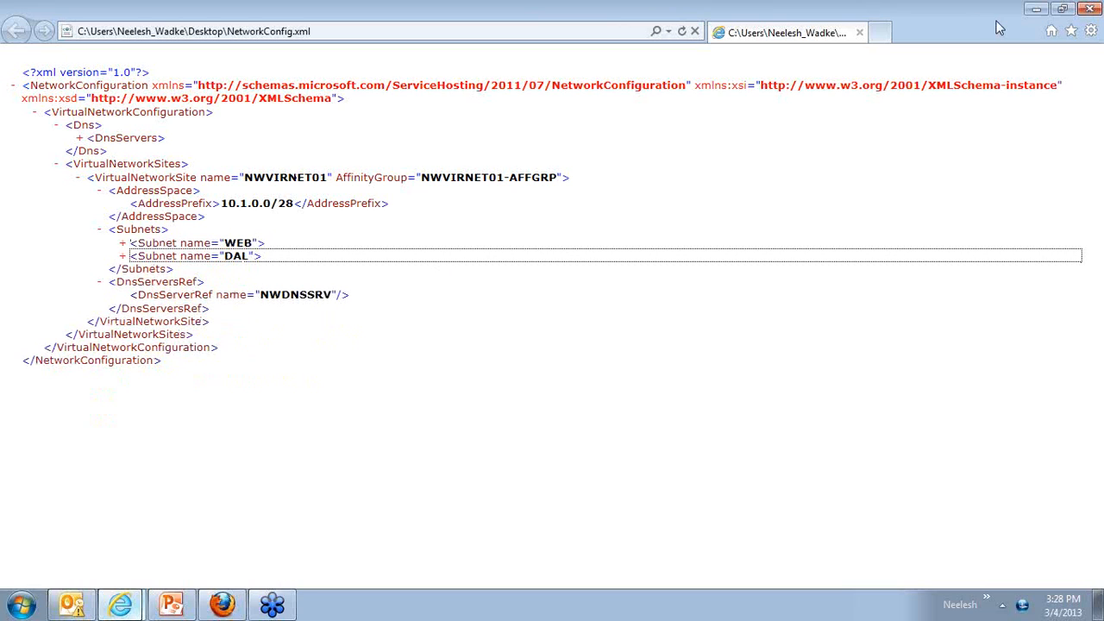
pyautogui.doubleClick(971, 11)
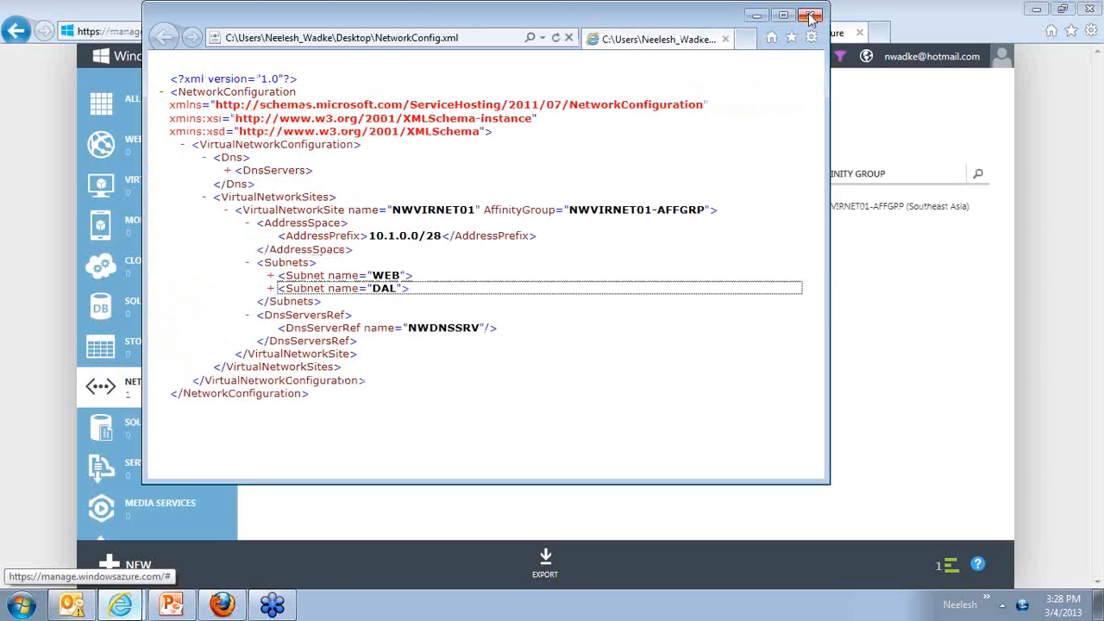
pyautogui.click(811, 16)
# Try importing a virtual network configuration, choosing NetworkConfig from the Desktop, and cancel the import.
pyautogui.click(129, 565)
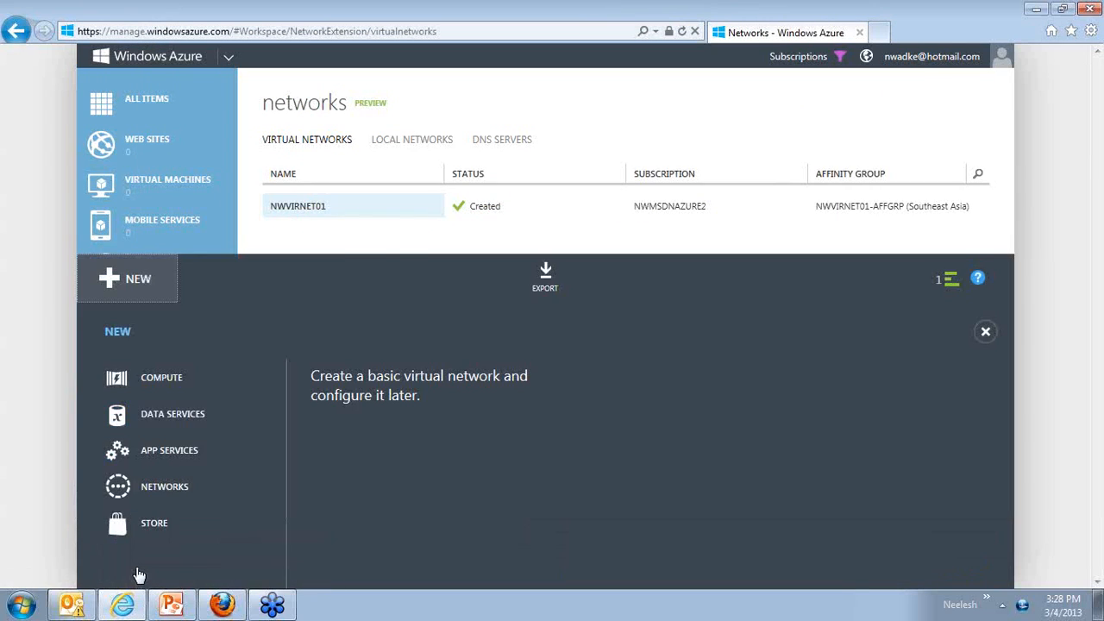
pyautogui.click(631, 319)
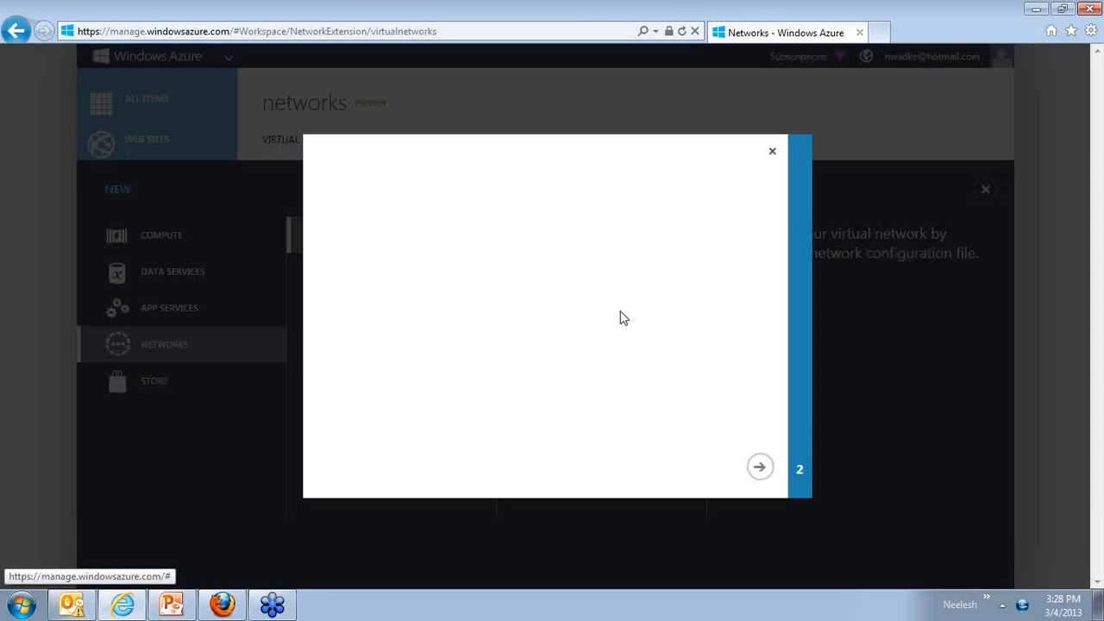
pyautogui.click(398, 258)
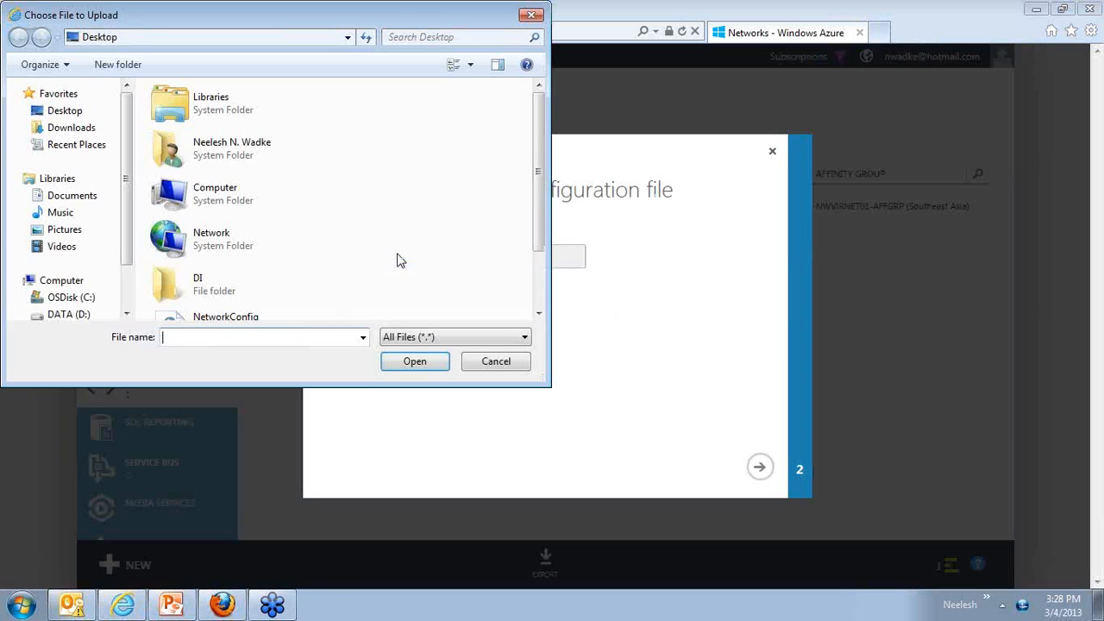
pyautogui.scroll(-1, 345, 259)
pyautogui.click(238, 285)
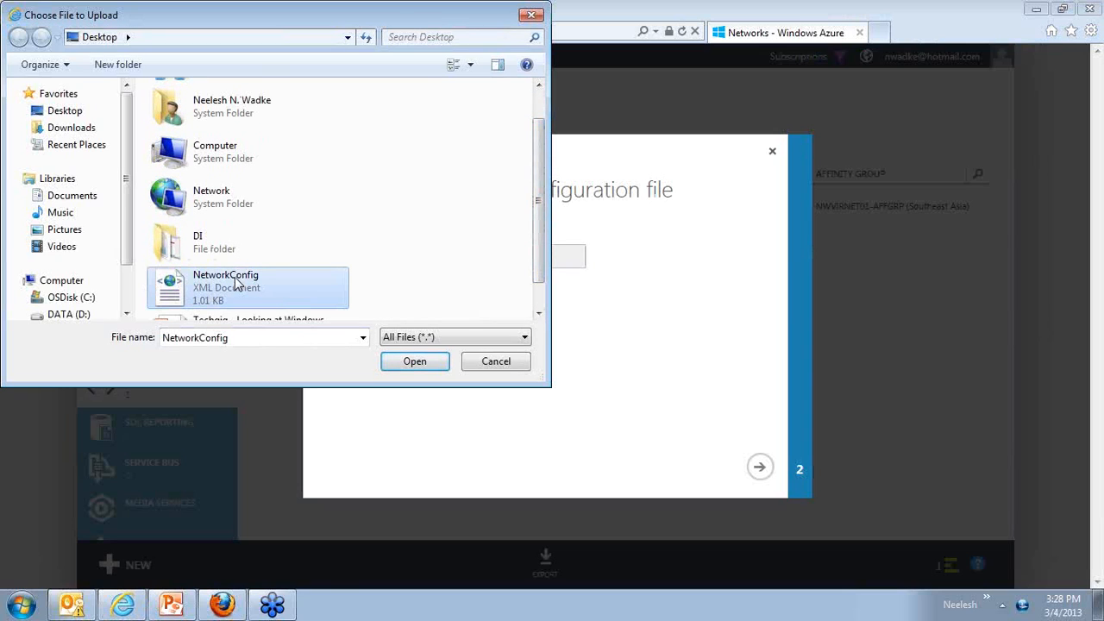
pyautogui.click(495, 363)
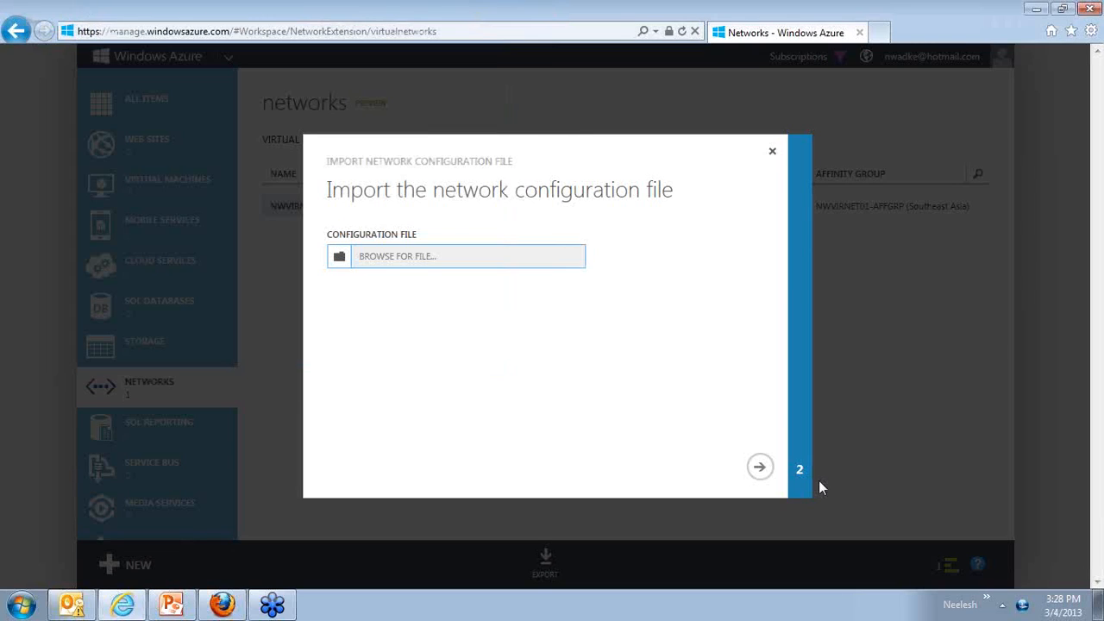
pyautogui.click(774, 156)
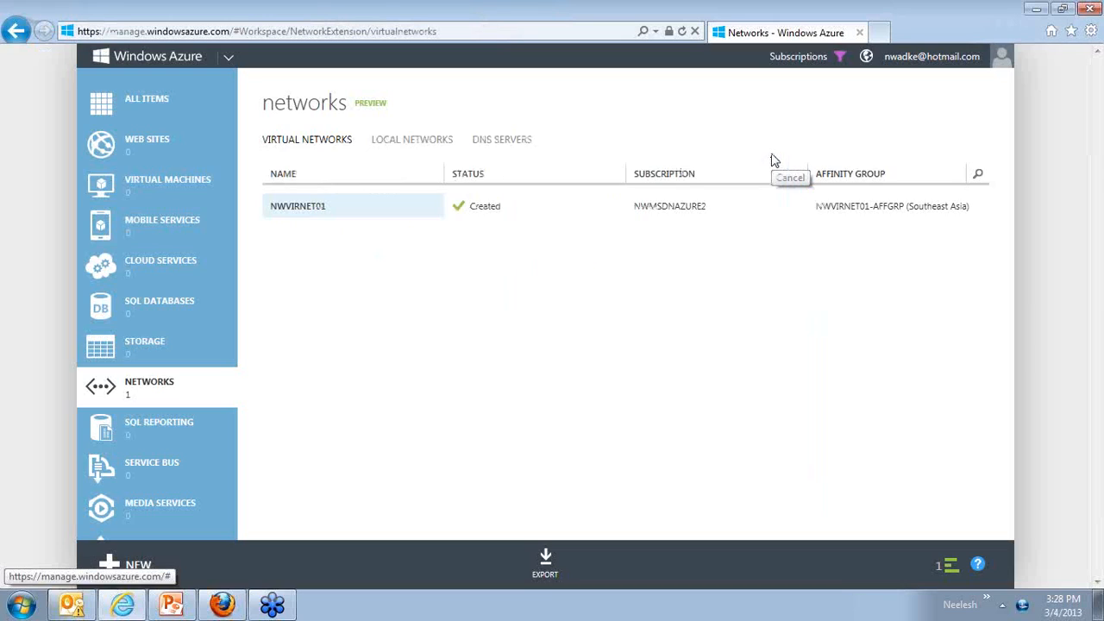
# Bring up the custom virtual network creation wizard and close it without creating a network.
pyautogui.click(125, 565)
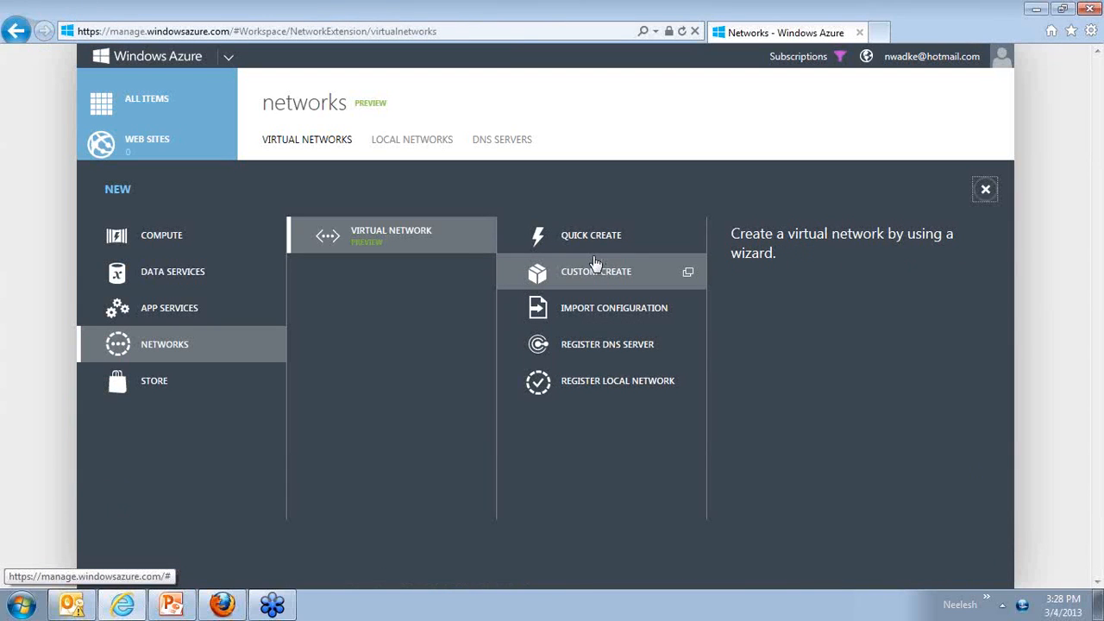
pyautogui.click(595, 274)
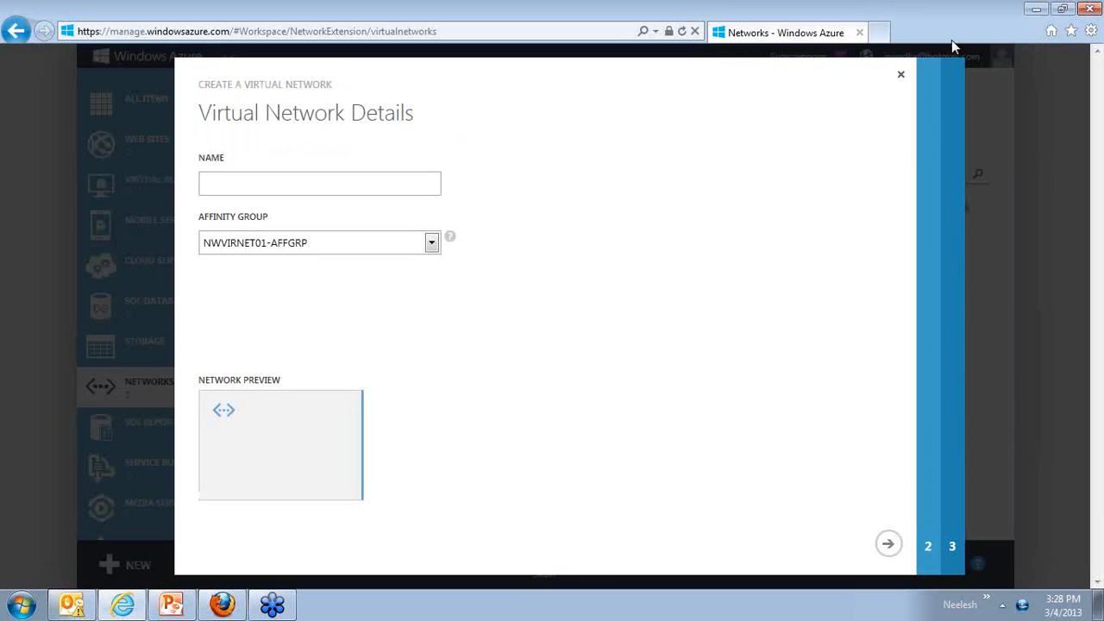
pyautogui.click(902, 76)
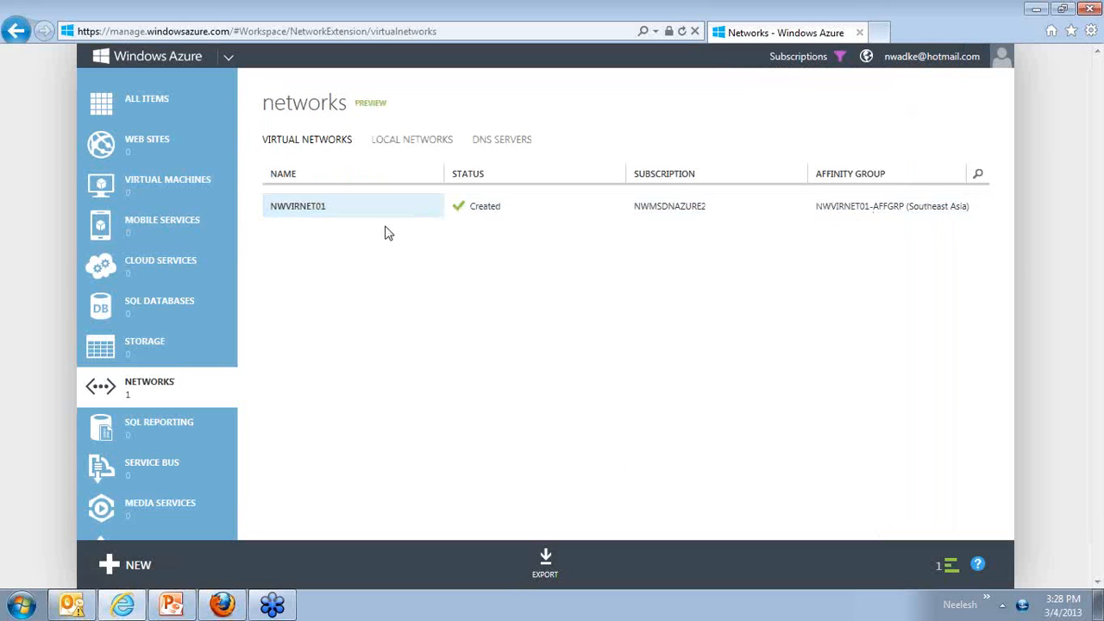
# Examine NWVIRNET01's configuration, including its affinity group, address space, subnets and DNS servers, and return to the networks list.
pyautogui.click(317, 221)
pyautogui.click(317, 219)
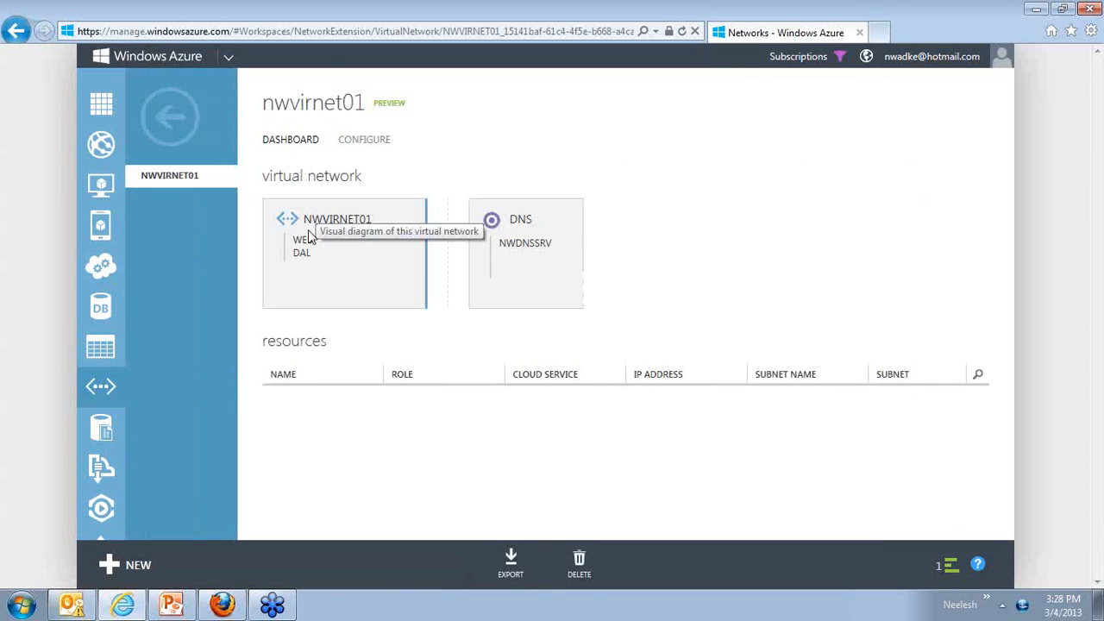
pyautogui.click(352, 143)
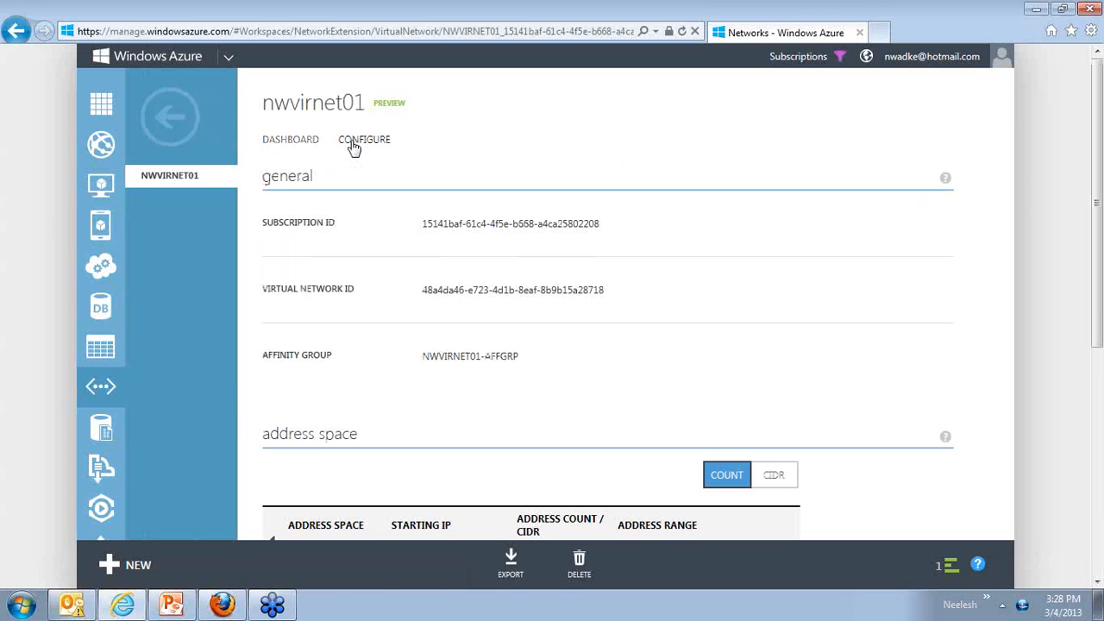
pyautogui.scroll(-3, 562, 298)
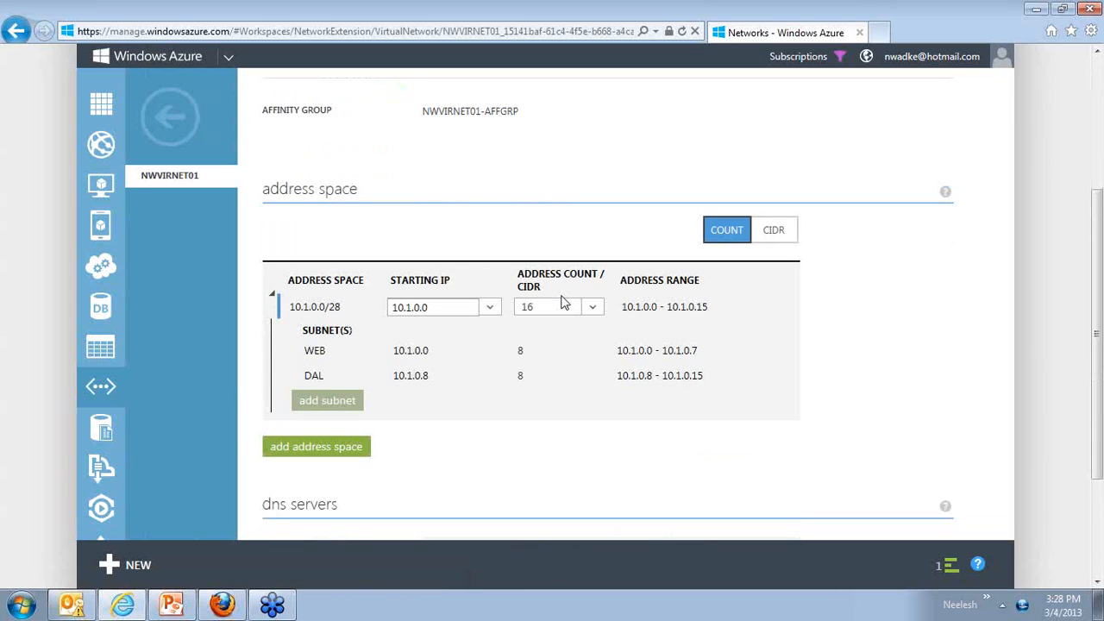
pyautogui.moveTo(1098, 314); pyautogui.dragTo(1098, 297)
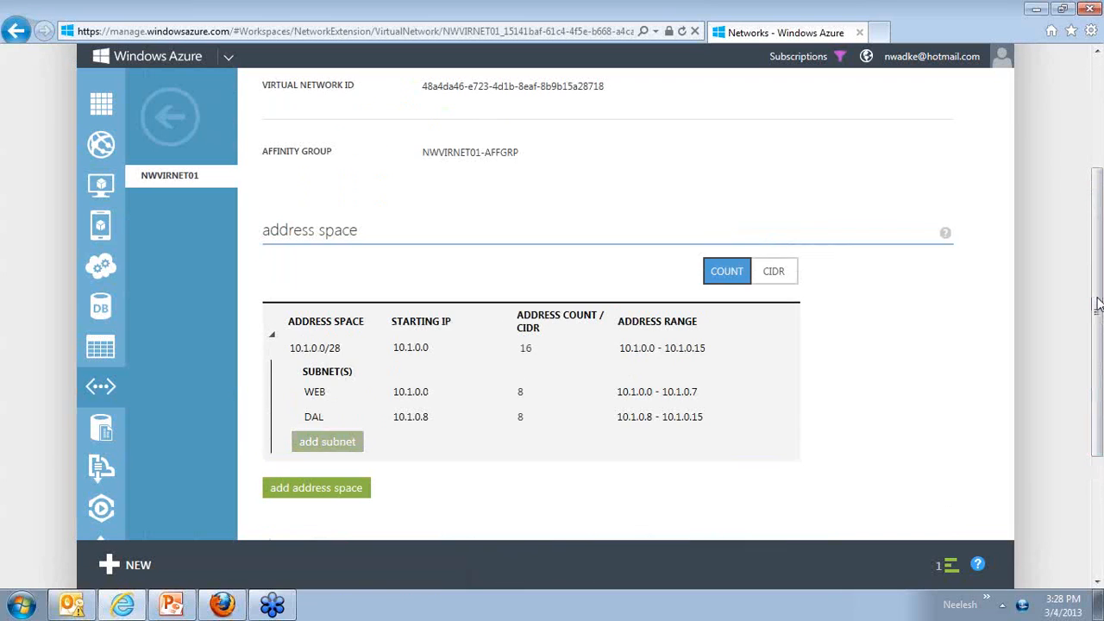
pyautogui.moveTo(369, 356)
pyautogui.moveTo(1099, 345); pyautogui.dragTo(1101, 443)
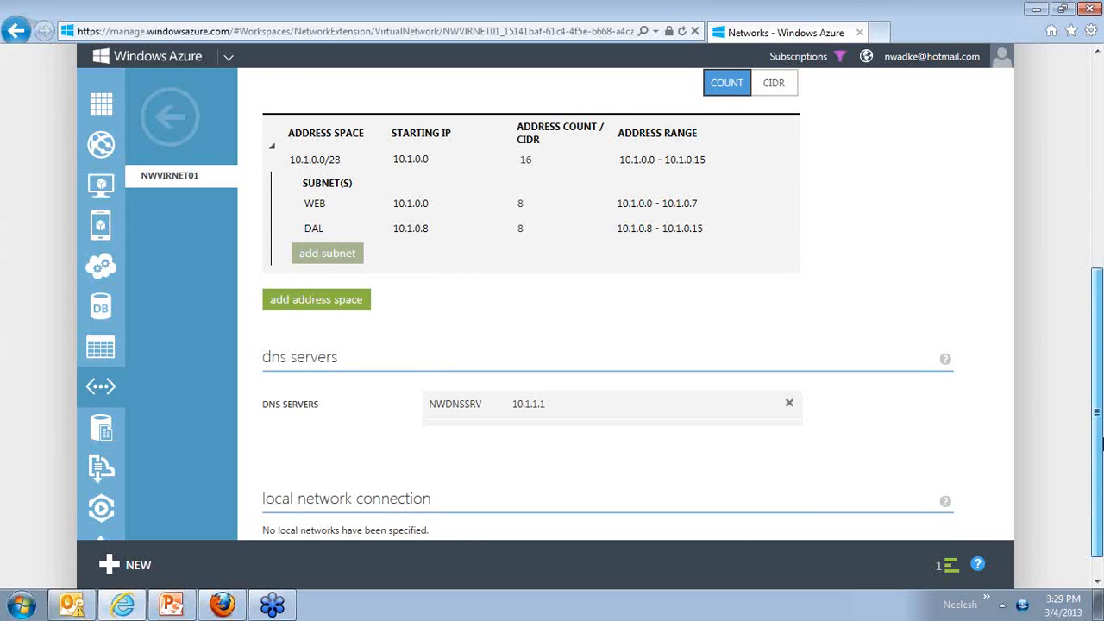
pyautogui.moveTo(1101, 443); pyautogui.dragTo(1102, 438)
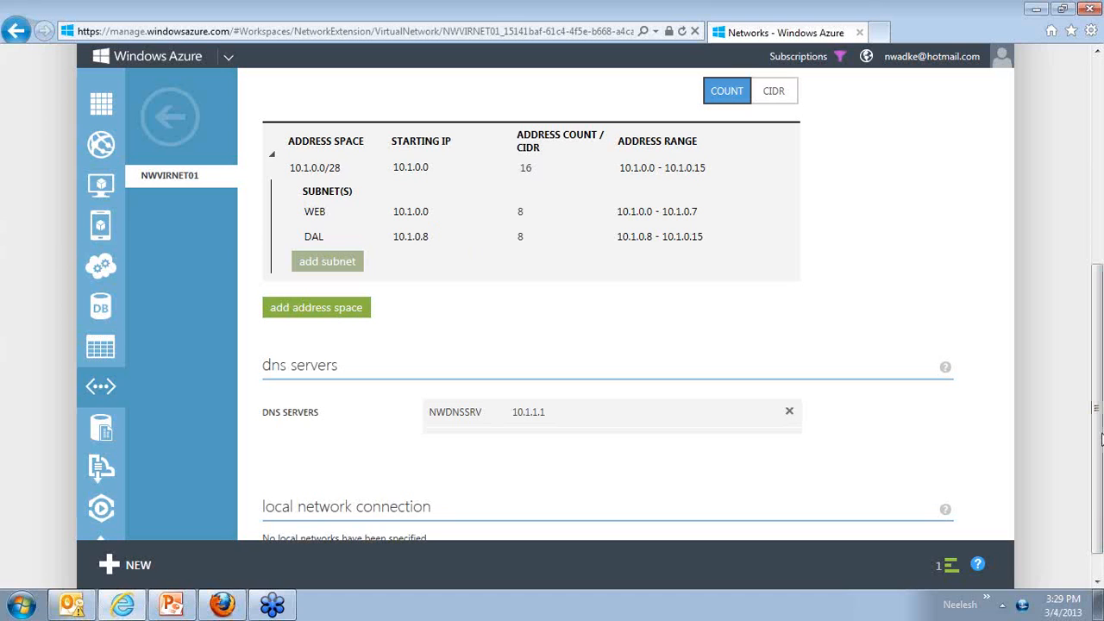
pyautogui.click(95, 389)
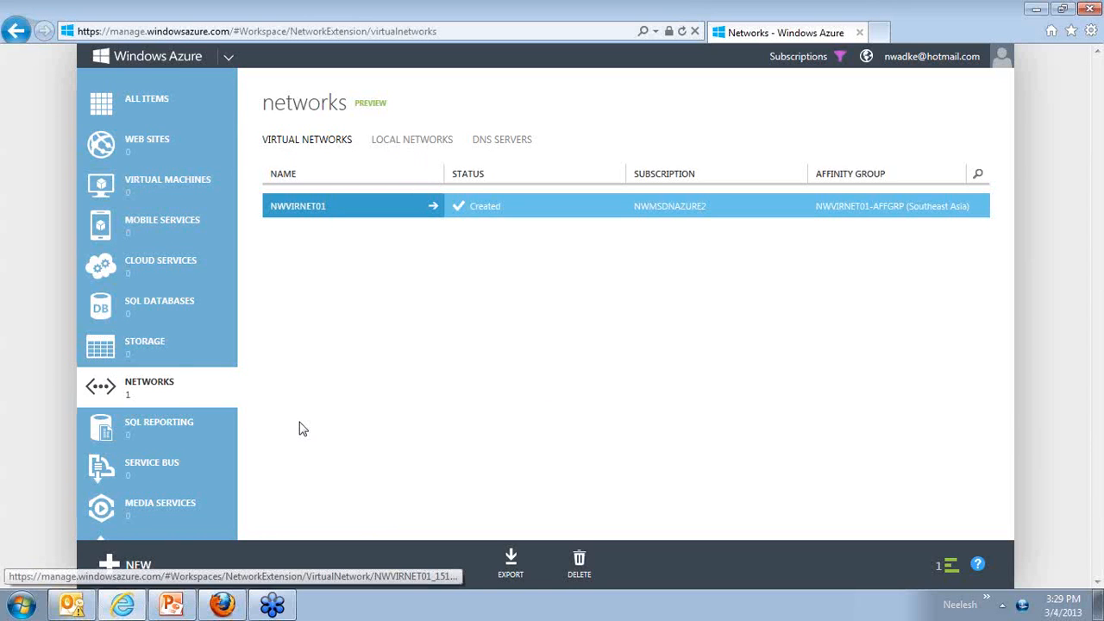
# Switch to the PowerPoint presentation, start the slide show from the DEMO slide and advance to the Windows Azure - Virtual Machines slide.
pyautogui.click(176, 606)
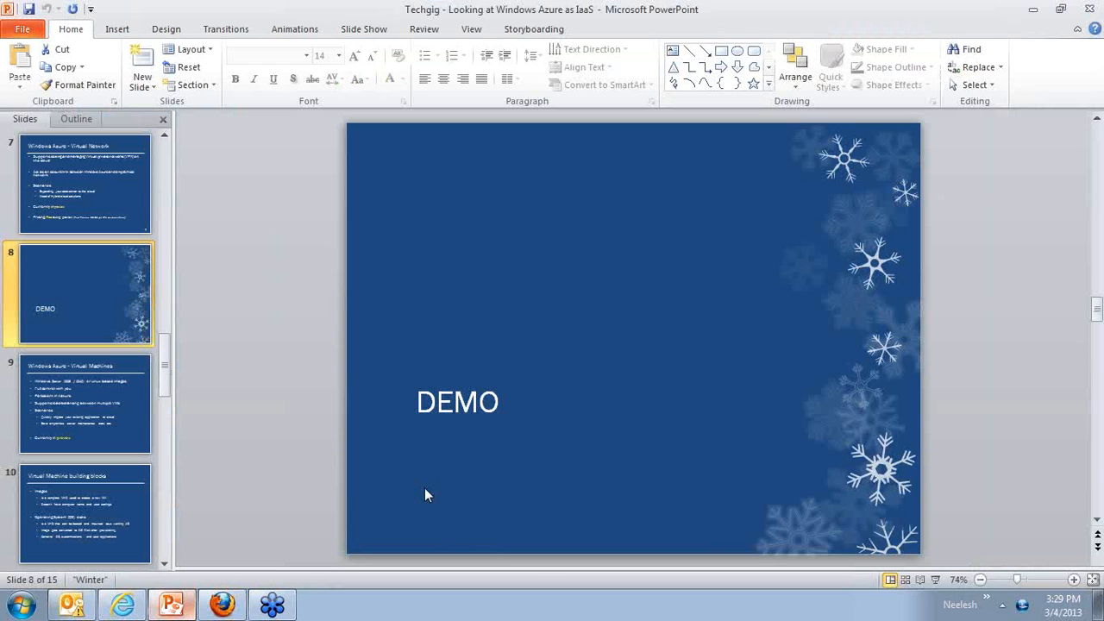
pyautogui.hotkey('shift', 'F5')
pyautogui.press('Right')
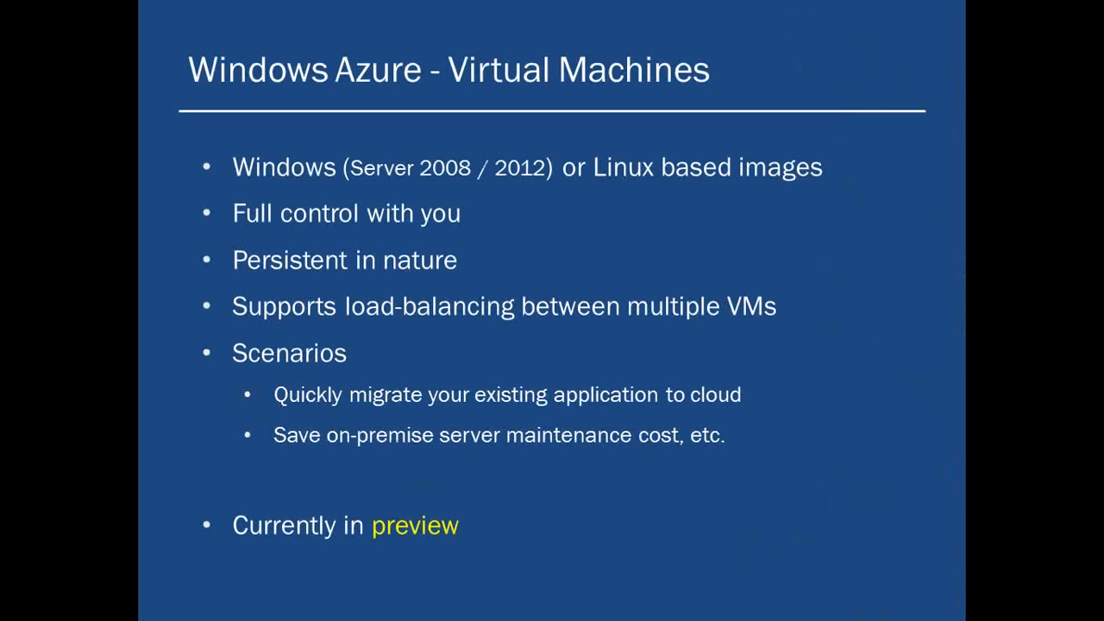